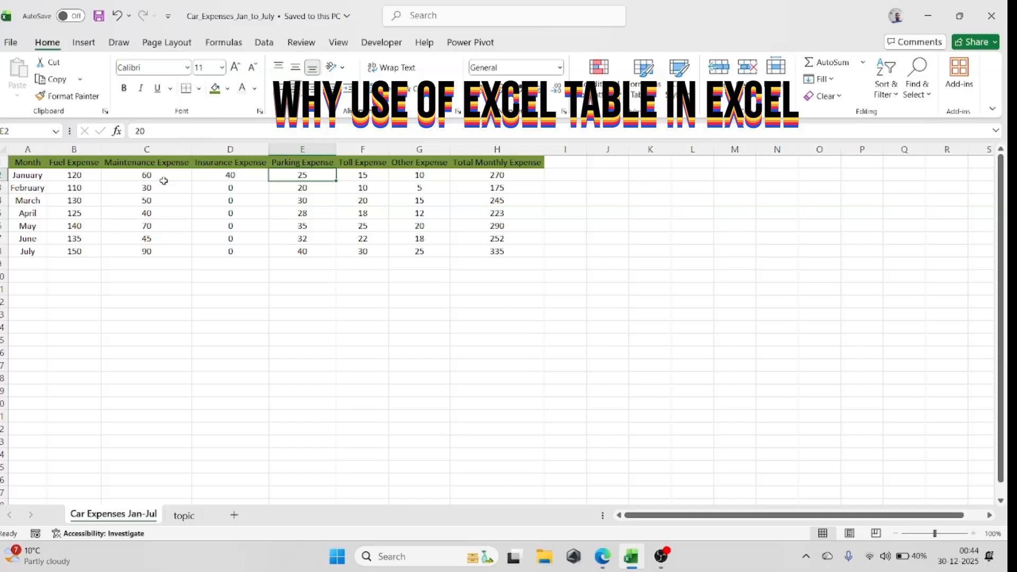
Step: Look over the car expense data: the column headings, the Total Monthly Expense column and the area below the July row
key("Right")
key("Right")
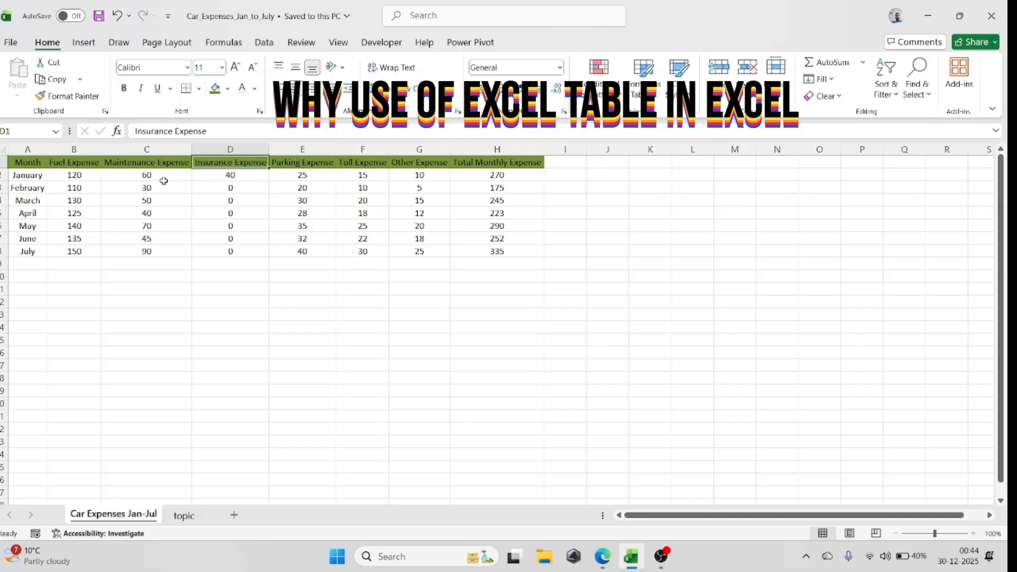
key("Right")
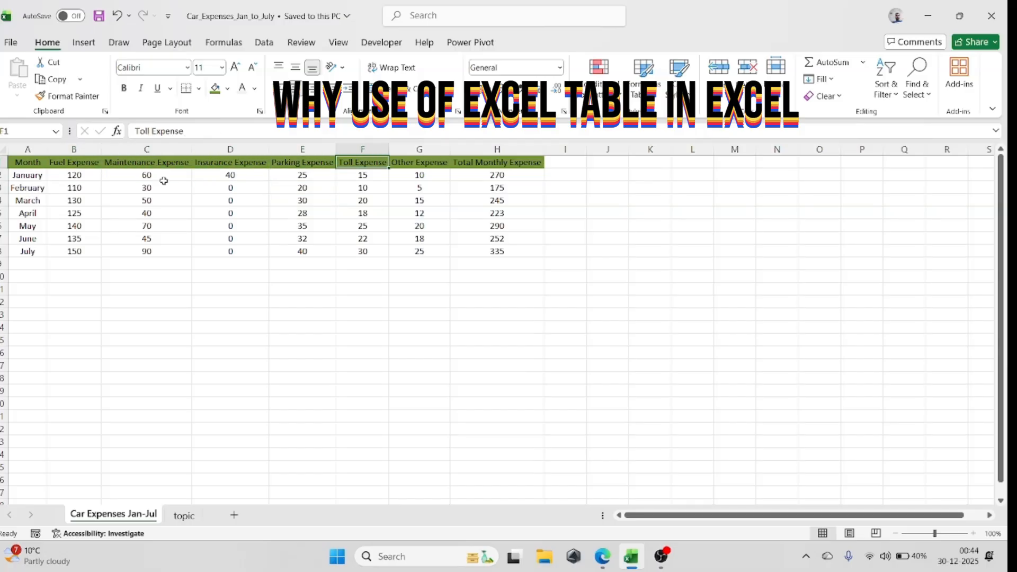
key("Right")
key("Right")
key("Down")
key("Down")
key("Down")
key("Down")
key("Down")
key("Down")
key("Down")
key("Down")
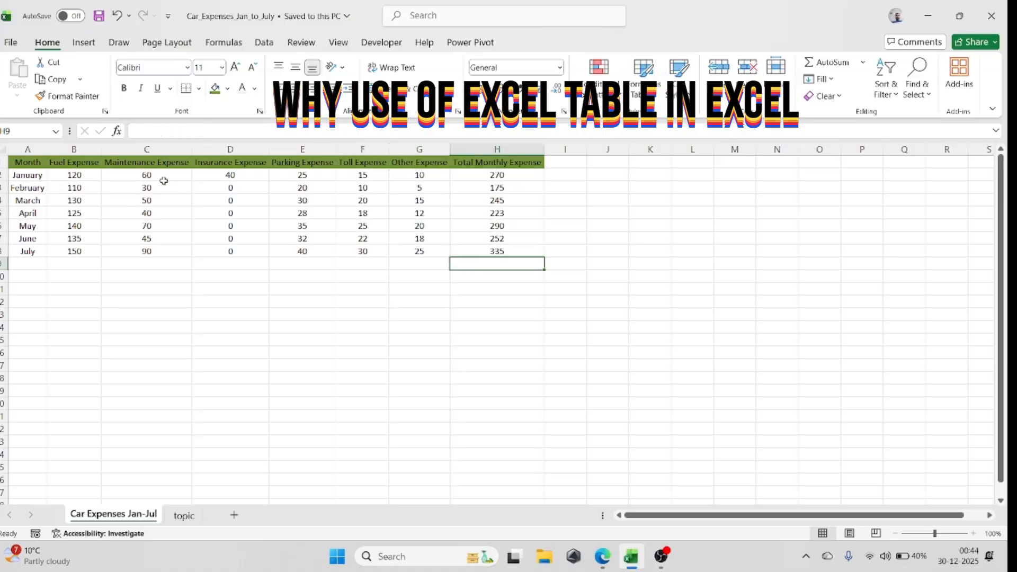
key("Left")
key("Left")
key("Left")
key("Left")
key("Left")
key("Left")
key("Left")
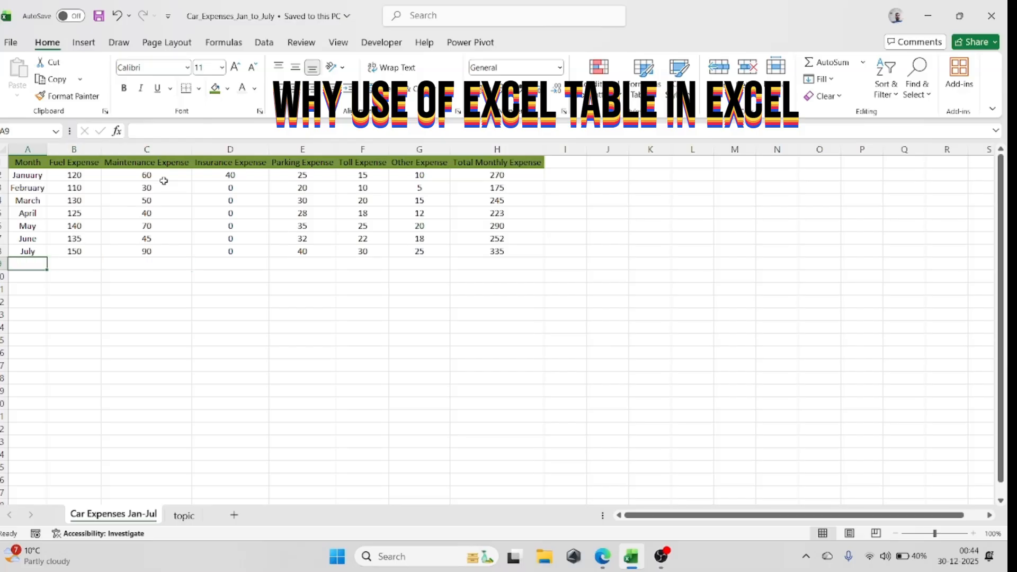
key("Right")
key("Right")
key("Right")
key("Down")
key("Up")
key("Up")
key("Right")
key("Right")
key("Down")
key("Down")
key("Right")
key("Up")
key("Left")
key("Left")
key("Left")
key("Left")
key("Left")
Step: Insert a blank row above the June row
key("Up")
key("Up")
key("shift+space")
key("ctrl+shift+plus")
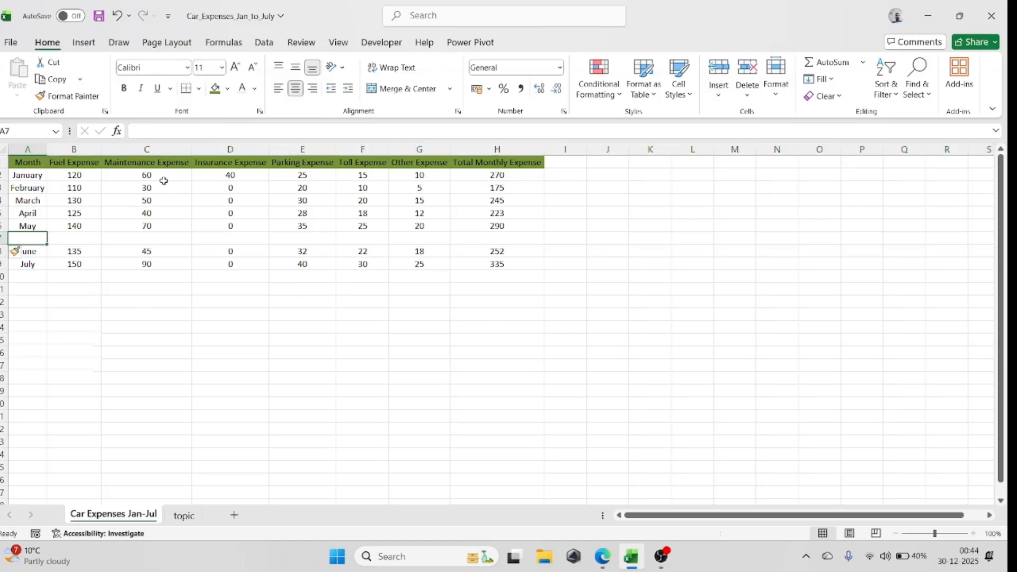
Step: Fill the blank row with Fuel Expense 120, Maintenance Expense 450, Insurance Expense 0 and Parking Expense 222
key("Right")
type("120")
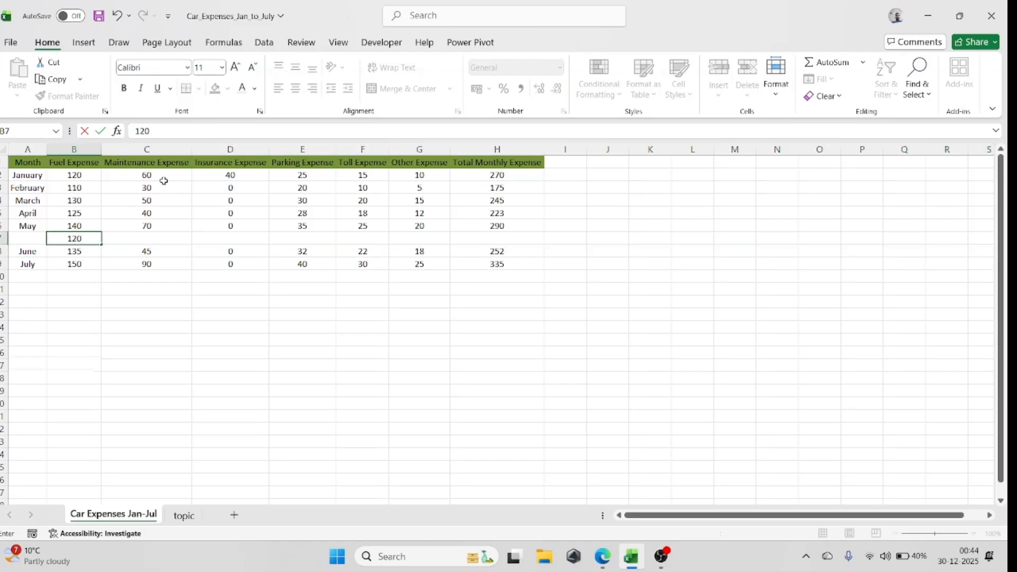
key("Tab")
type("450")
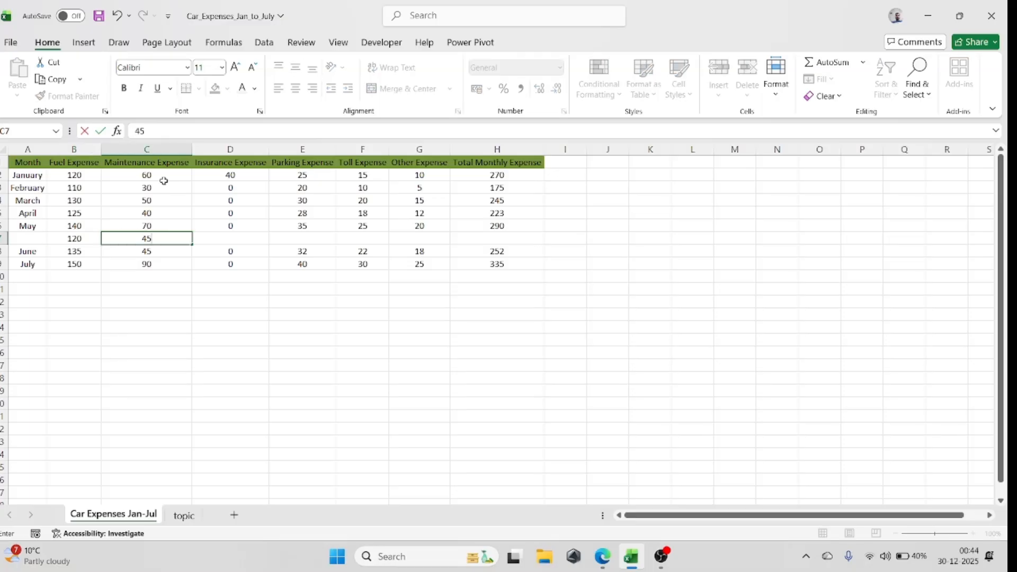
key("Tab")
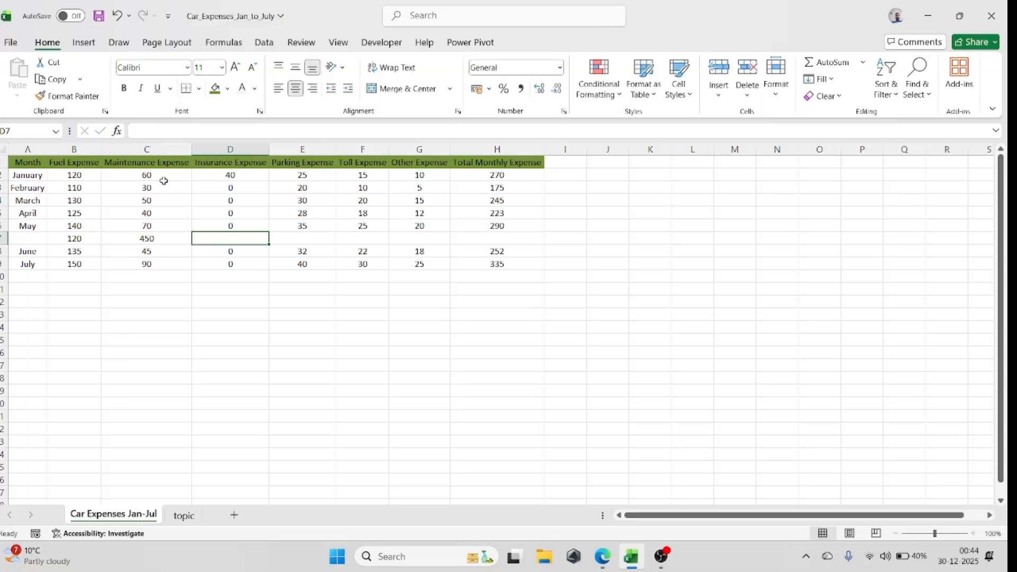
type("0")
key("Tab")
type("222")
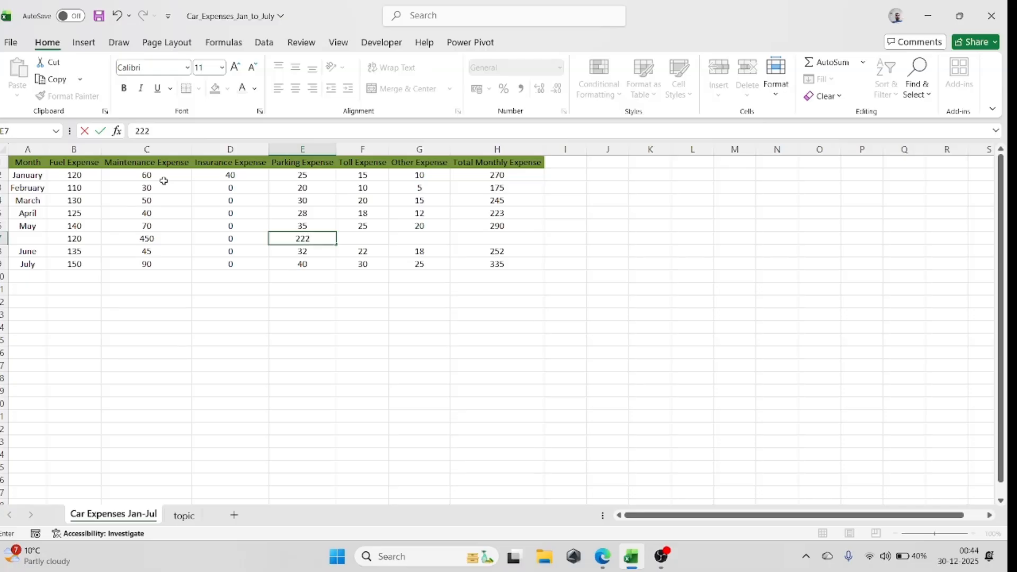
key("Tab")
key("Tab")
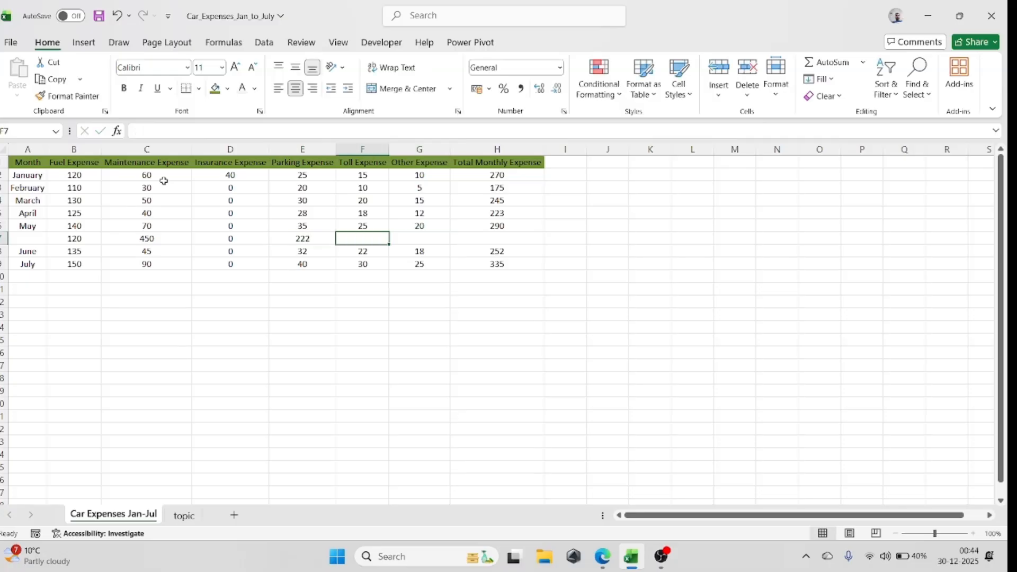
Step: Calculate the new row's Total Monthly Expense in H7 with =SUM(B7:G7)
key("Tab")
type("=")
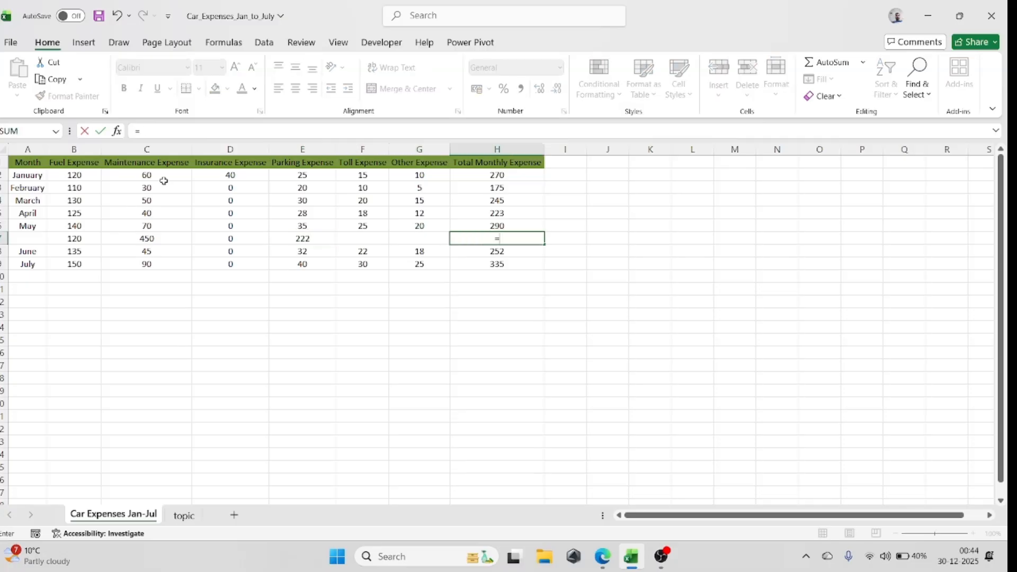
key("ctrl+Return")
key("Down")
key("Up")
key("F2")
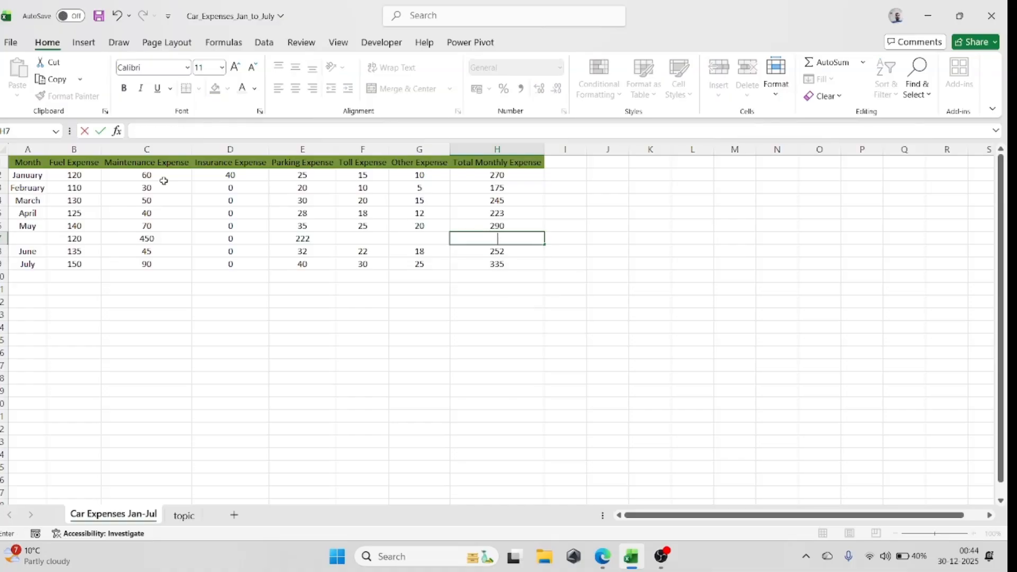
type("sum")
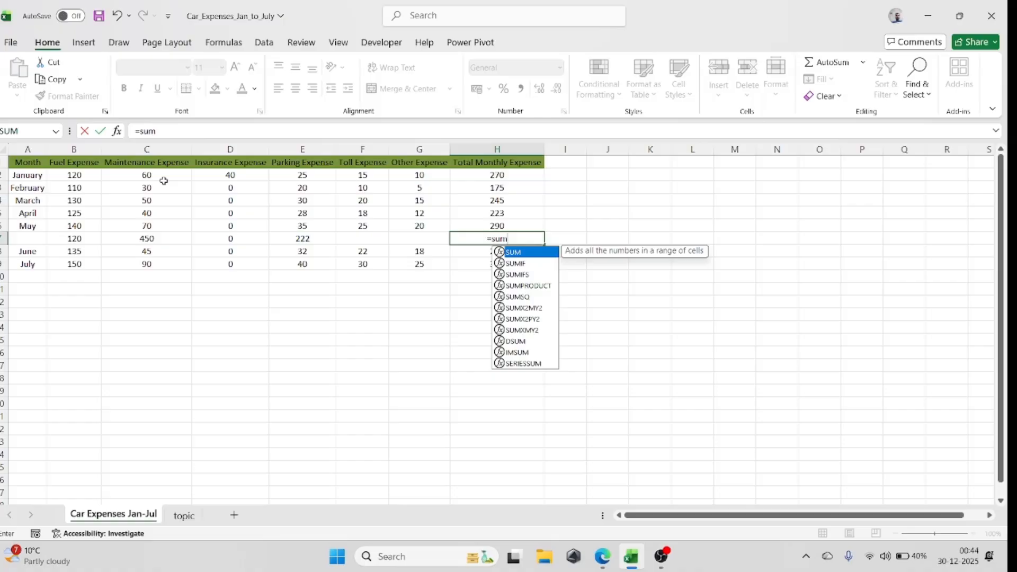
key("Tab")
key("Left")
key("Left")
key("Left")
key("Left")
key("Left")
key("Left")
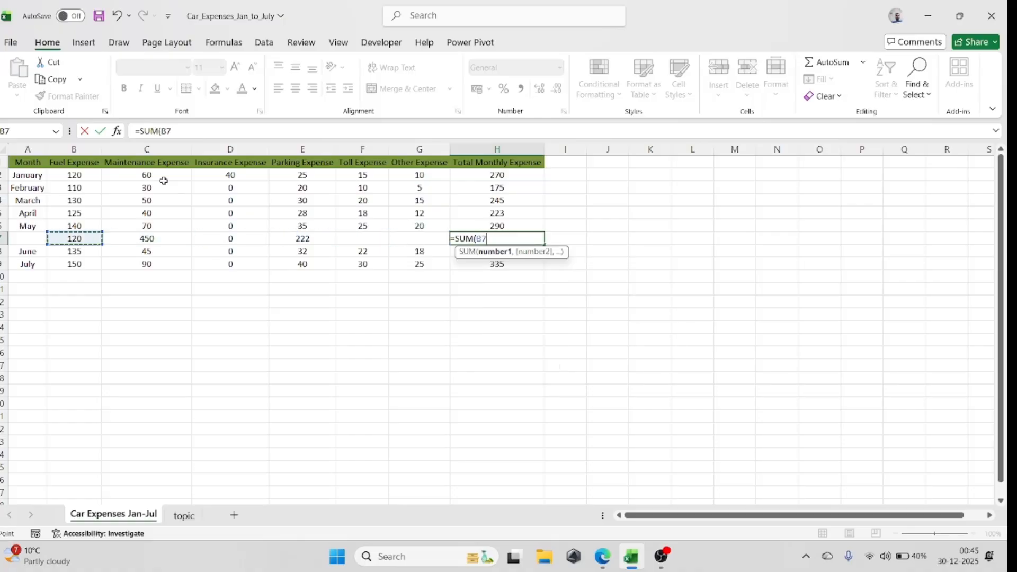
key("shift+Right")
key("shift+Right")
key("shift+Right")
key("shift+Right")
key("shift+Right")
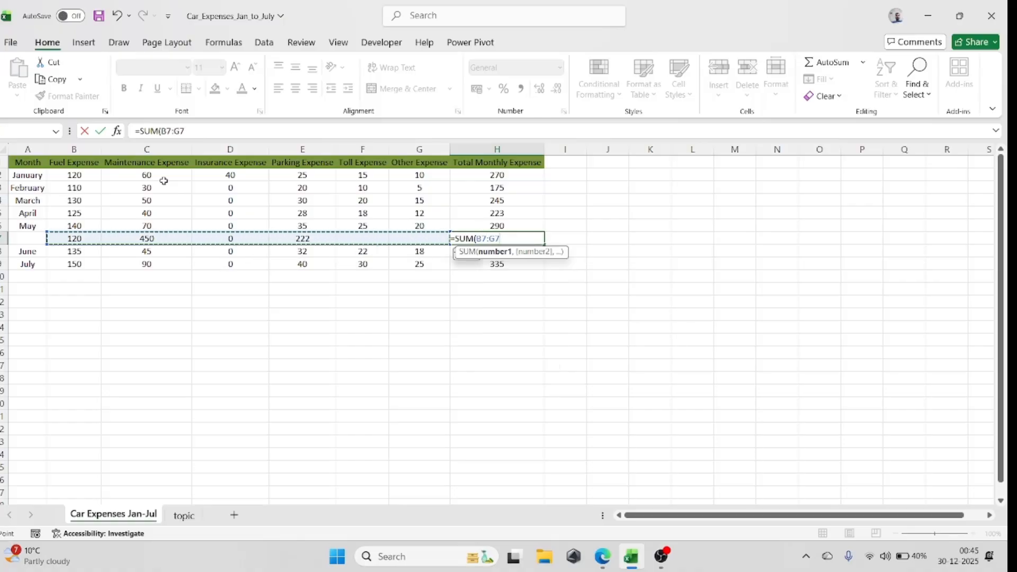
key("Return")
key("Up")
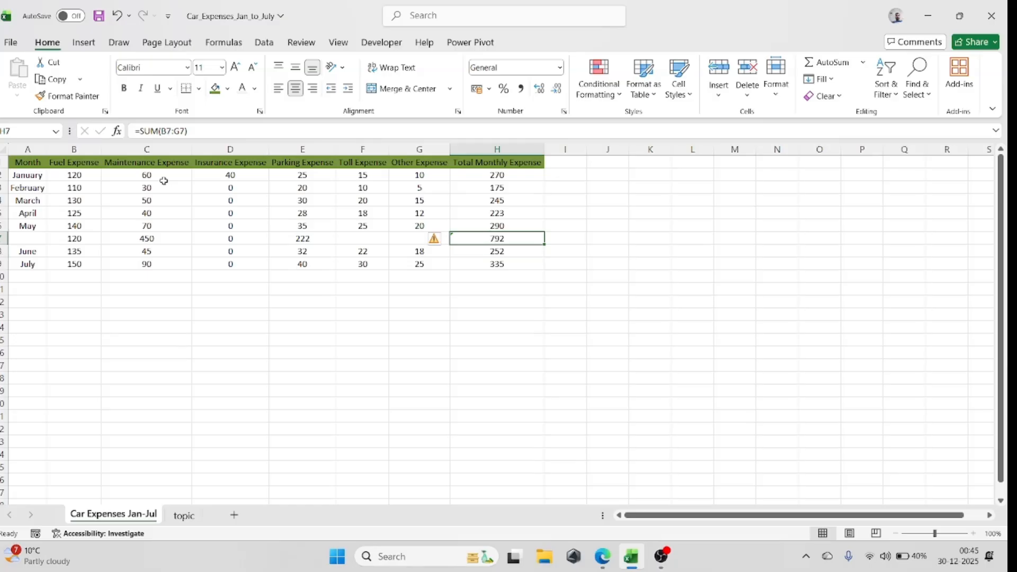
Step: Check the added row and the June and July rows beneath it
key("Down")
key("Down")
key("Up")
key("Up")
key("Left")
key("Left")
key("Left")
key("Left")
key("Left")
key("Left")
key("Left")
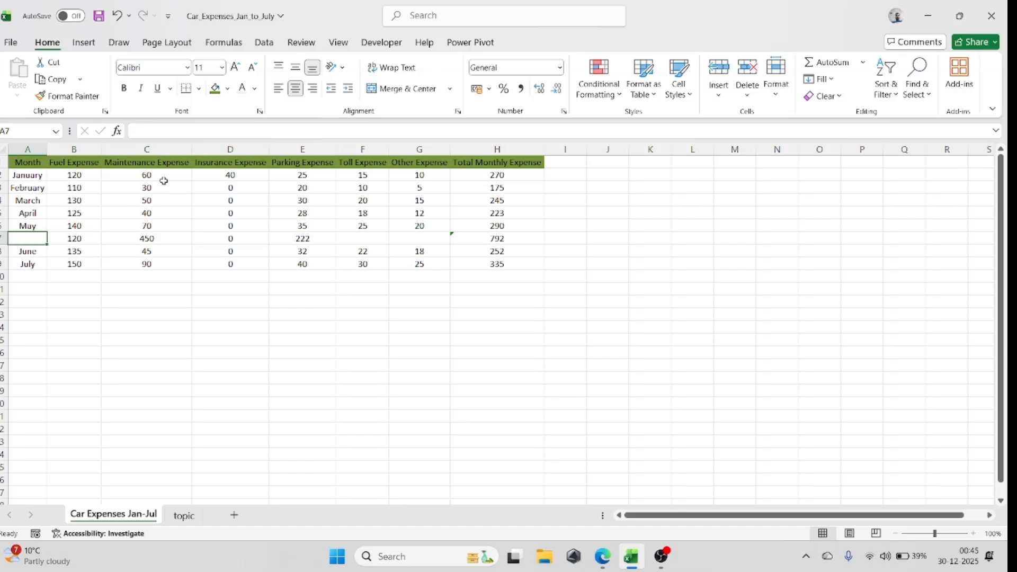
key("Down")
key("Down")
key("Up")
key("Up")
Step: Clear everything in the range A7:I10, covering the added row and the June and July rows
key("shift+Right")
key("shift+Right")
key("shift+Right")
key("shift+Right")
key("shift+Right")
key("shift+Right")
key("shift+Right")
key("shift+Right")
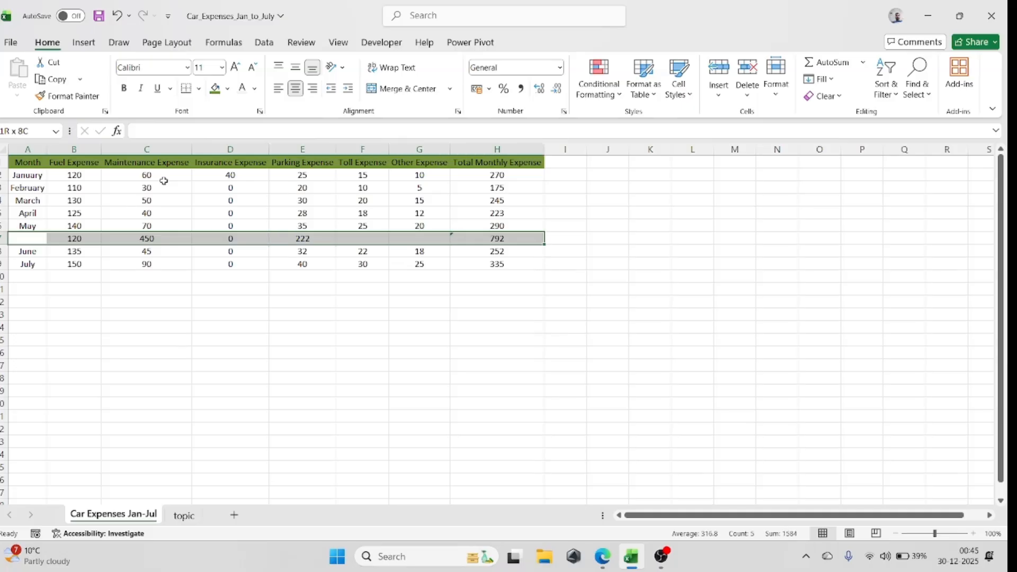
key("shift+Down")
key("shift+Down")
key("shift+Down")
key("alt")
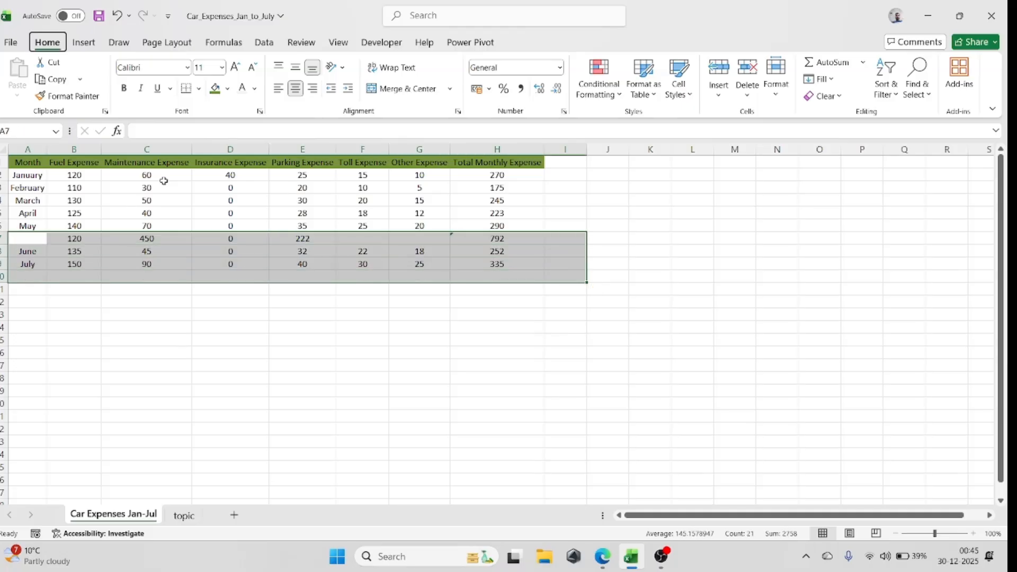
key("h")
key("e")
key("a")
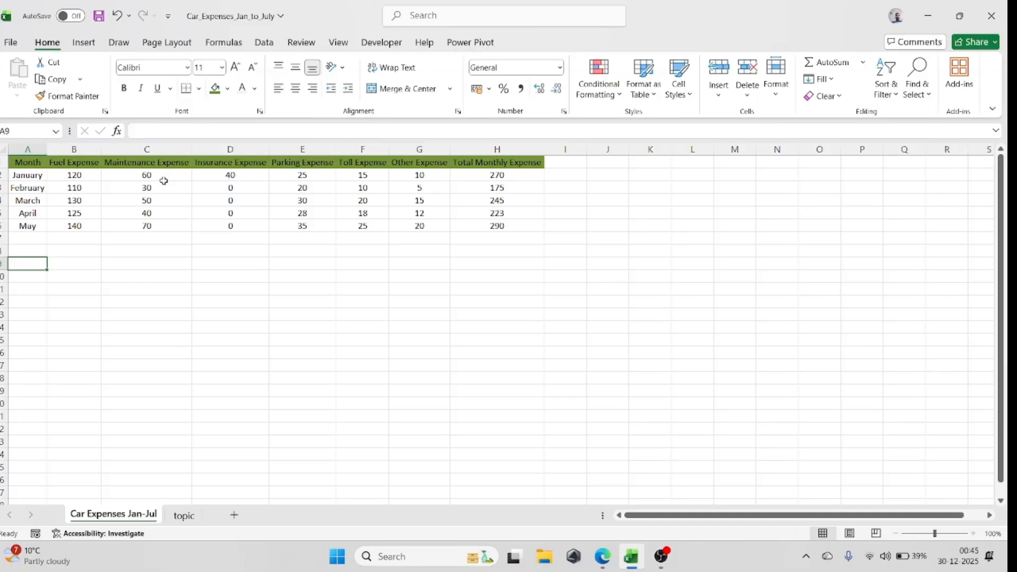
Step: Undo the clearing, the SUM total, the row's entries and the inserted row
key("ctrl+z")
key("ctrl+z")
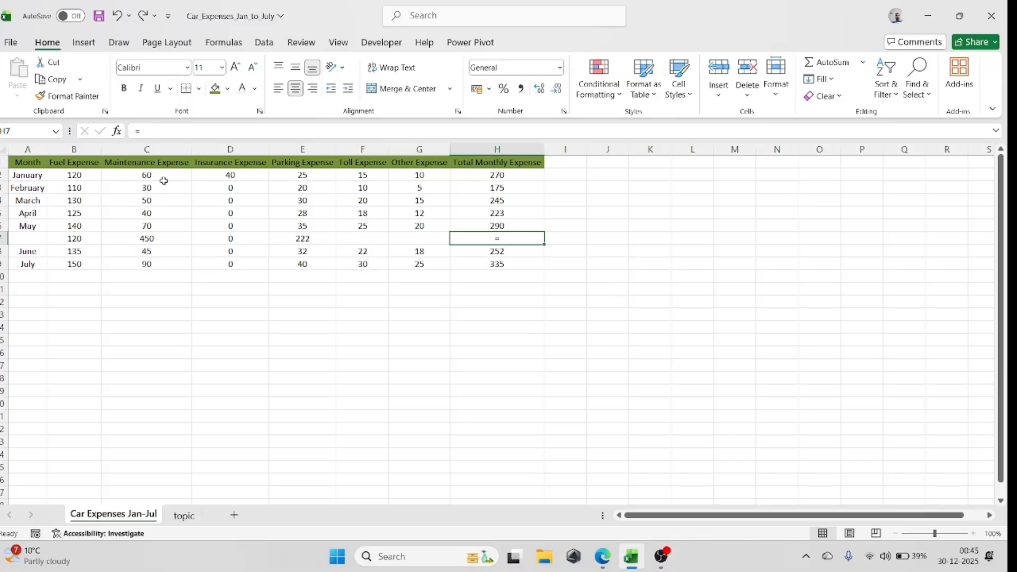
key("ctrl+z")
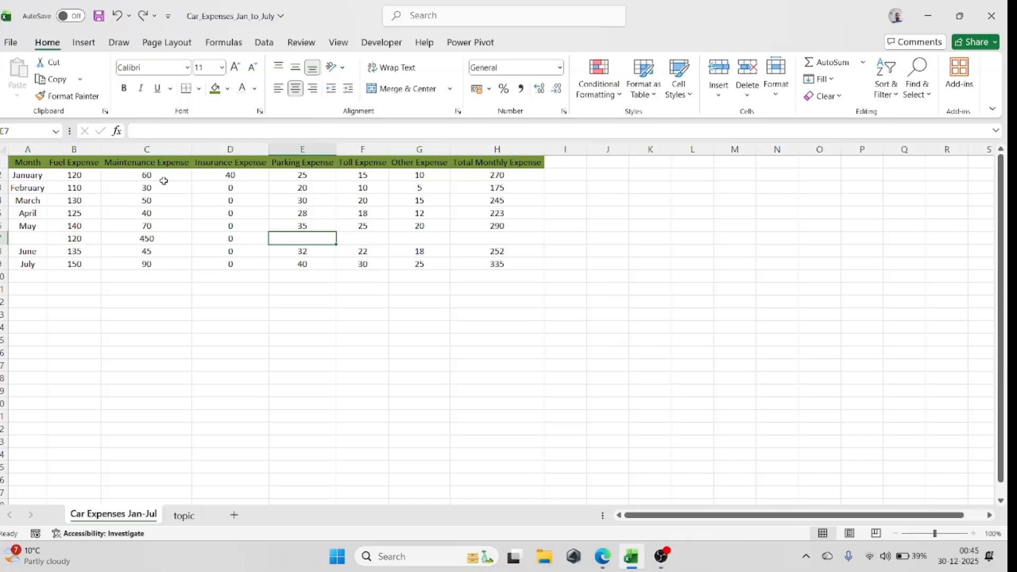
key("ctrl+z")
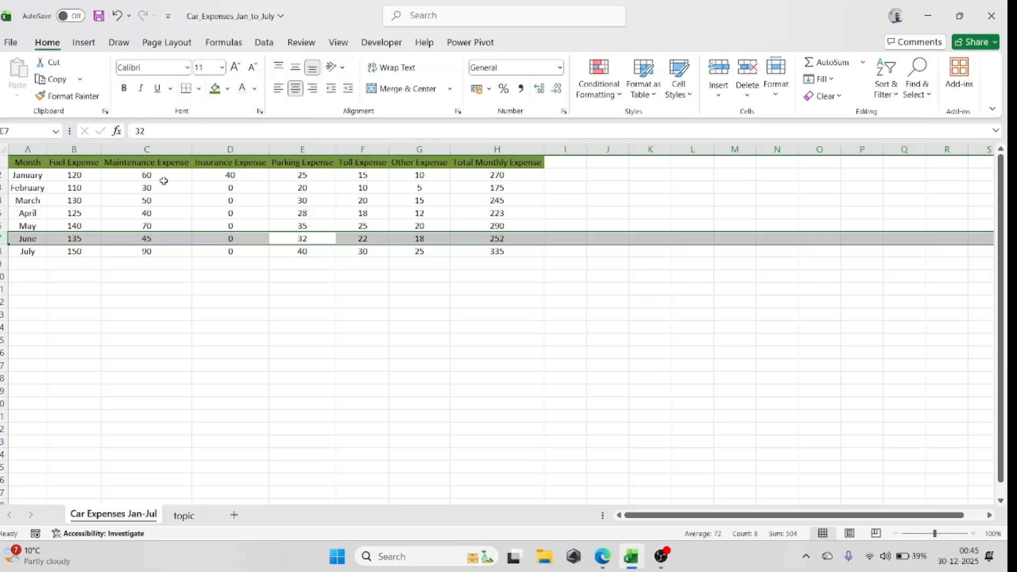
Step: Save the car expense workbook with the July month cell selected
key("Down")
key("Down")
key("Left")
key("Left")
key("Left")
key("Left")
key("Up")
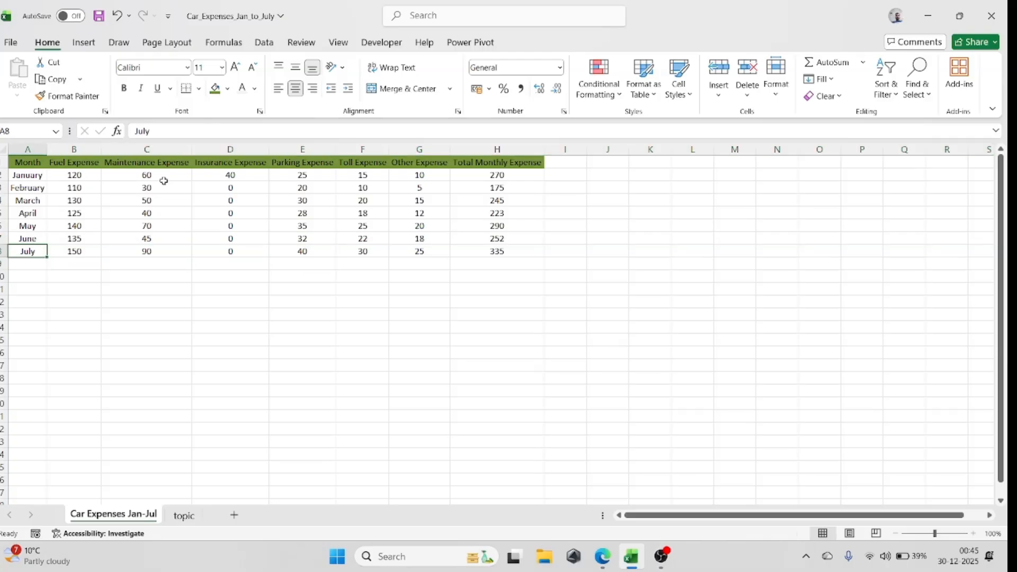
key("ctrl+s")
Step: Convert the whole expense range A1:H8 into an Excel table with a header row
left_click(218, 173)
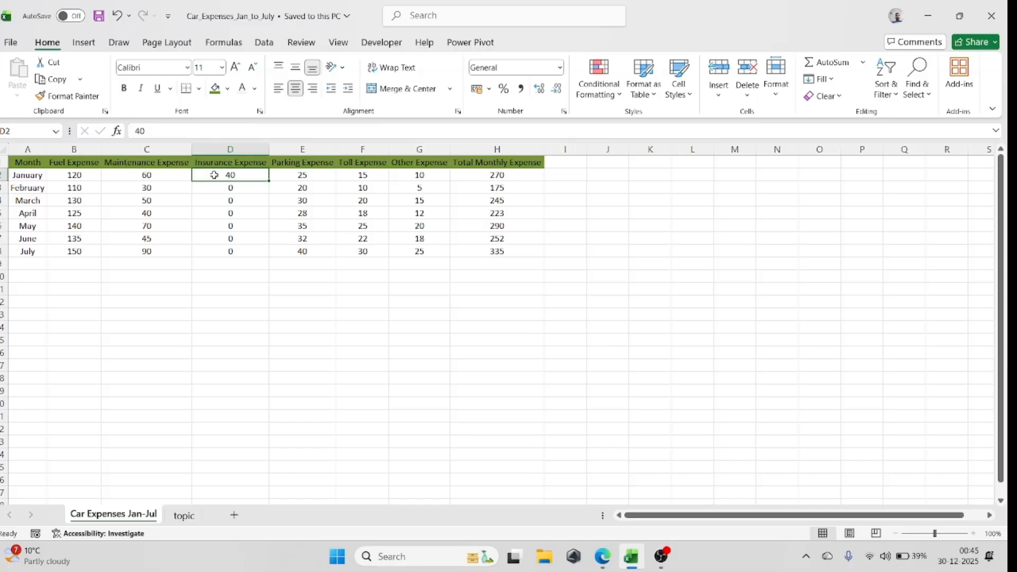
left_click(104, 242)
key("Left")
key("Left")
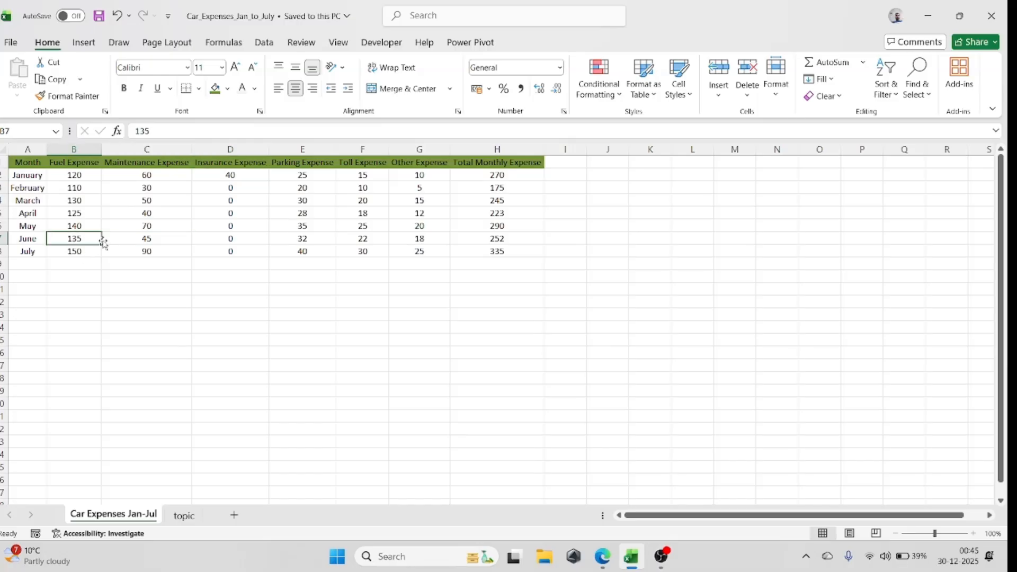
key("ctrl+a")
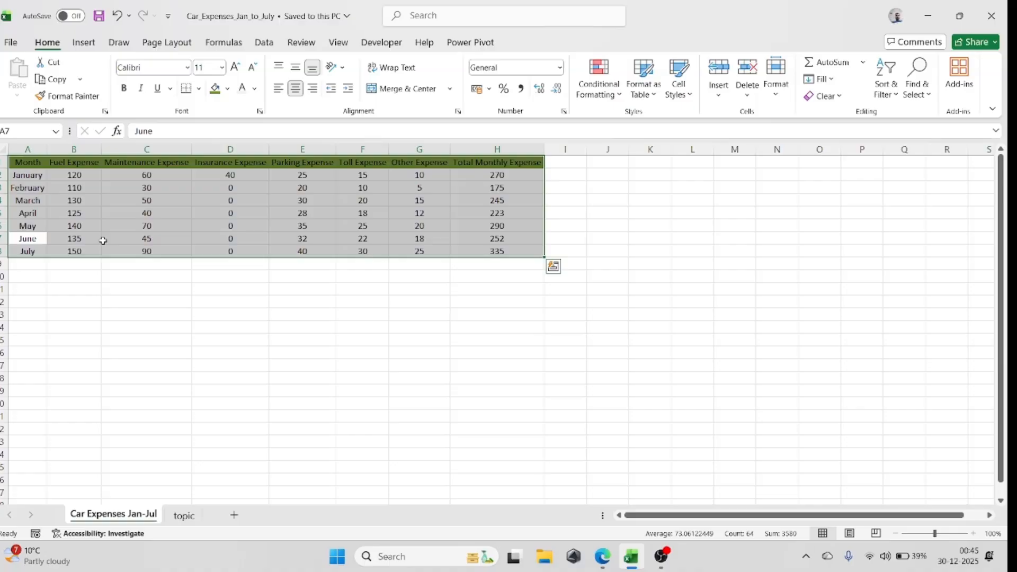
key("ctrl+t")
key("Return")
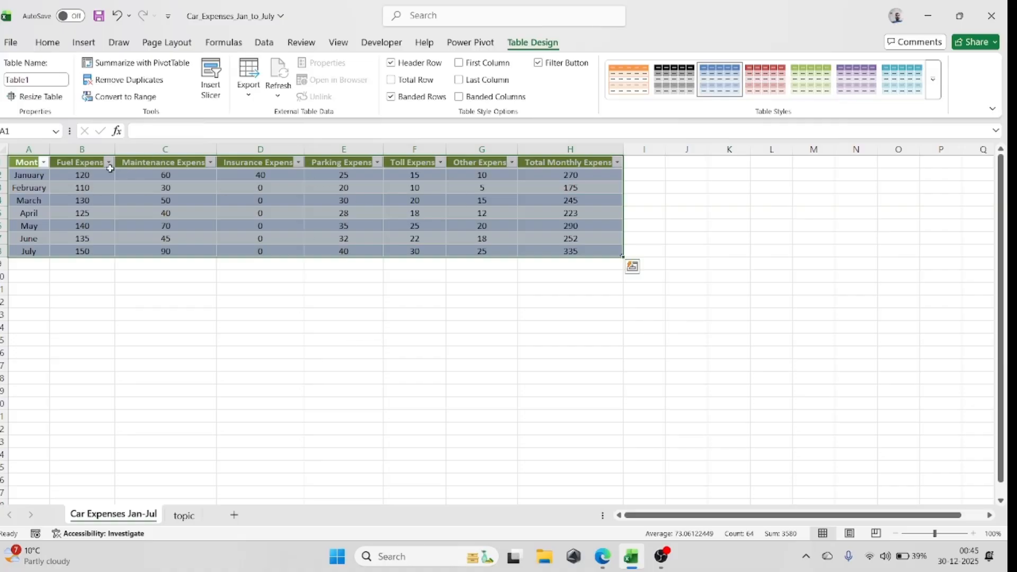
Step: Sort the table by the Month column from A to Z
left_click(108, 165)
key("Escape")
key("Down")
key("Up")
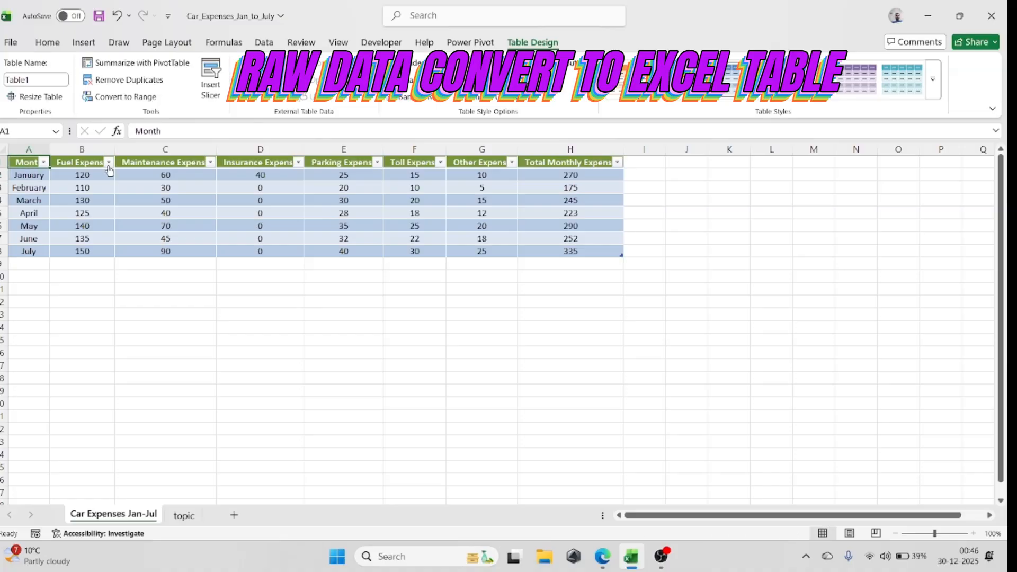
key("alt+Down")
key("Down")
key("Down")
key("Down")
key("Down")
key("Down")
key("Down")
key("Down")
key("Down")
key("Up")
key("Up")
key("Up")
key("Up")
key("Up")
key("Up")
key("Up")
key("Return")
Step: Look over the headings and rows of the table sorted by month name
key("Right")
key("Right")
key("Right")
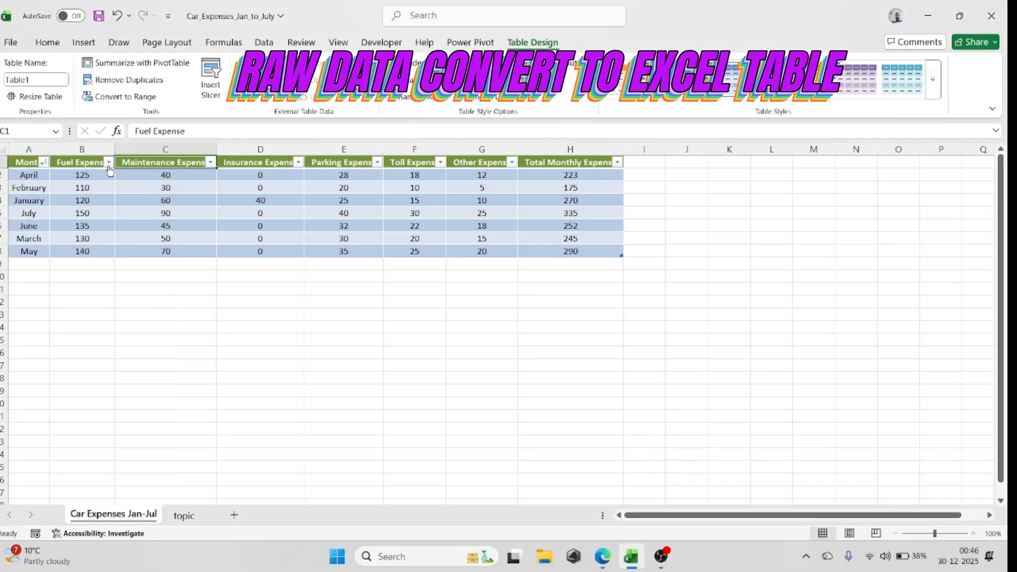
key("Left")
key("Left")
key("Left")
key("Down")
key("Down")
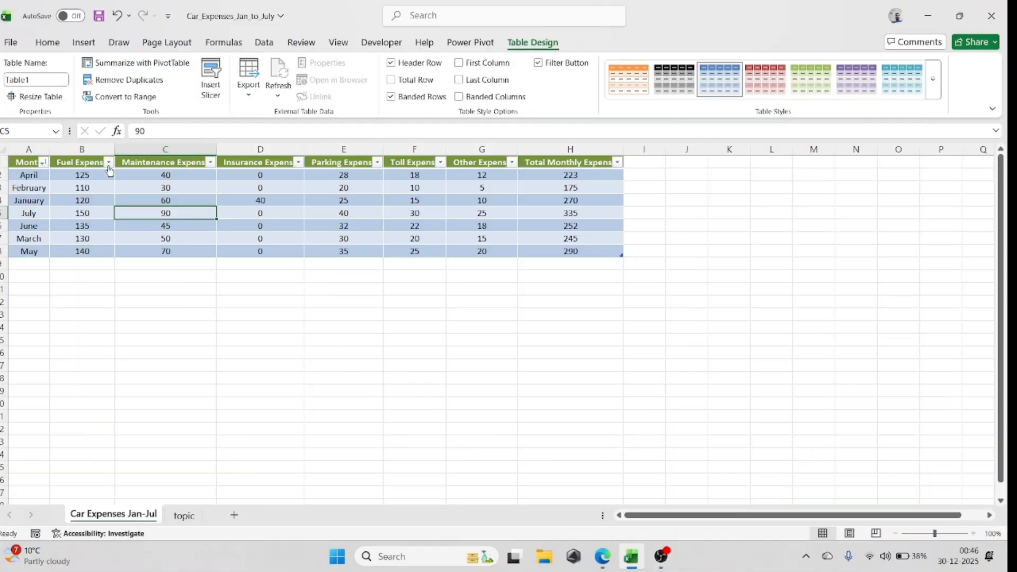
Step: Look through the sort options, text filters and month checklist available for the Month column
key("Up")
key("Left")
key("Left")
key("Up")
key("Up")
key("Up")
key("Right")
key("Left")
key("alt+Down")
key("Down")
key("Down")
key("Down")
key("Down")
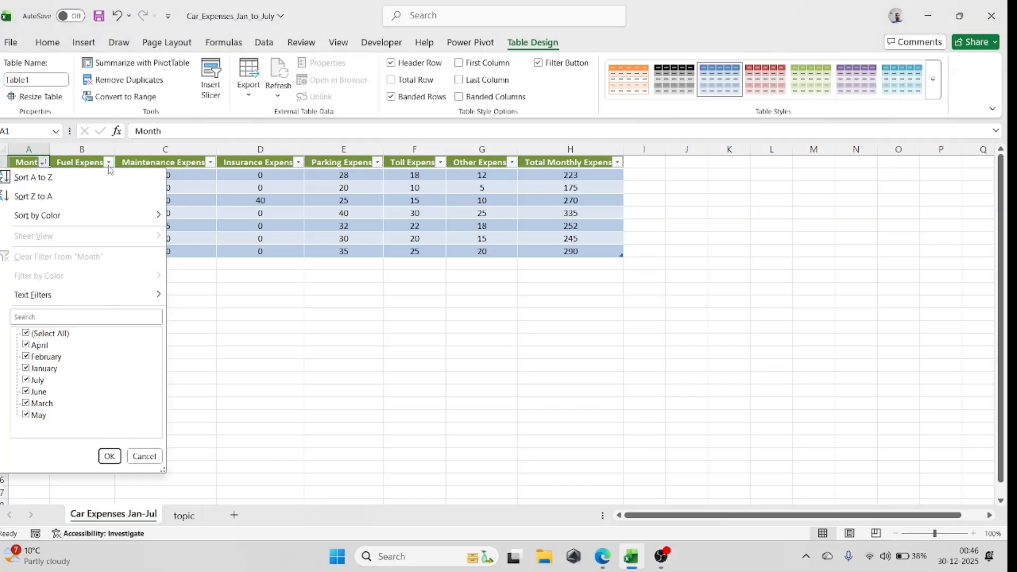
key("Down")
key("Down")
key("Down")
key("Down")
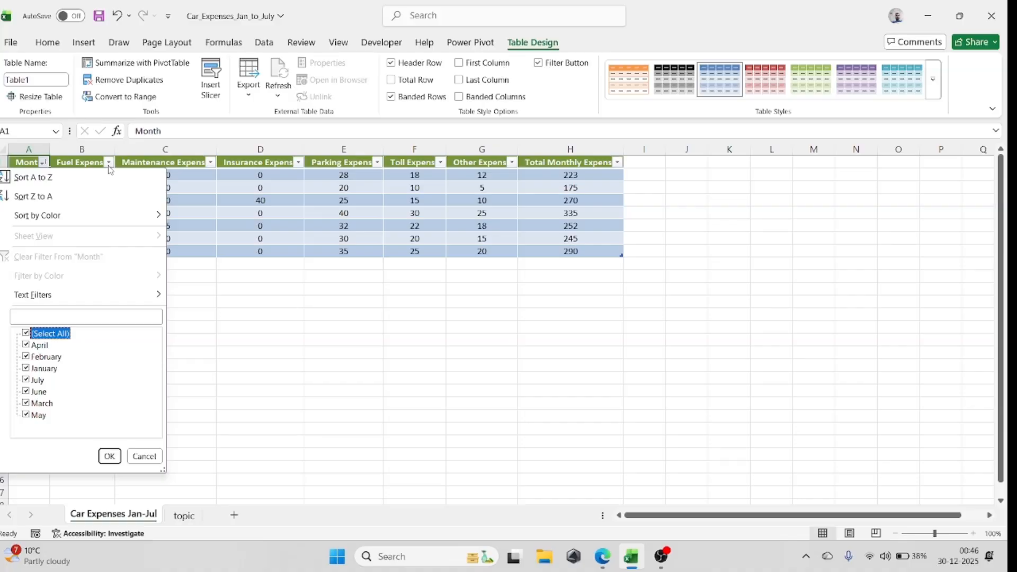
key("Down")
key("Down")
key("Up")
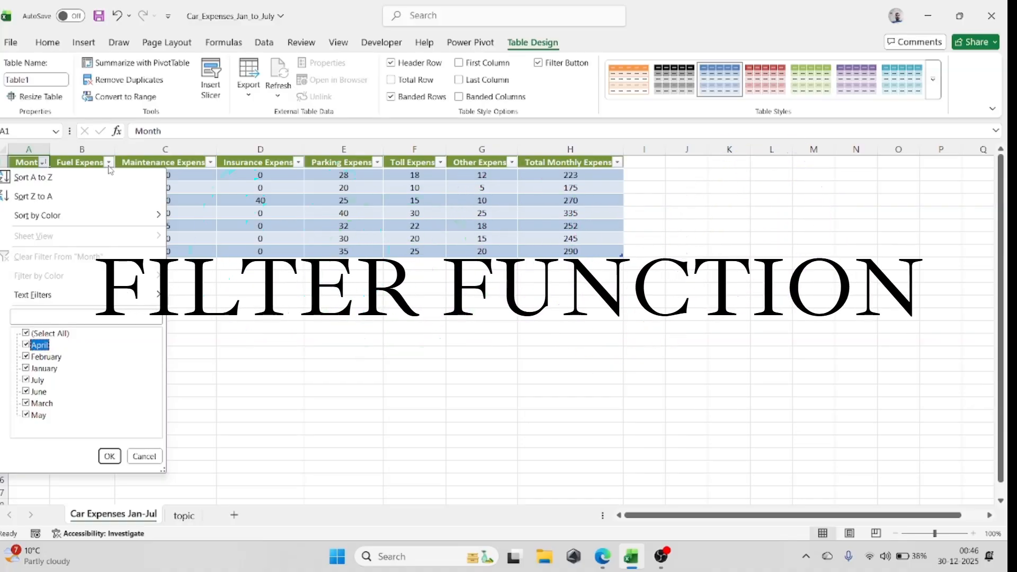
key("Escape")
key("BackSpace")
key("Escape")
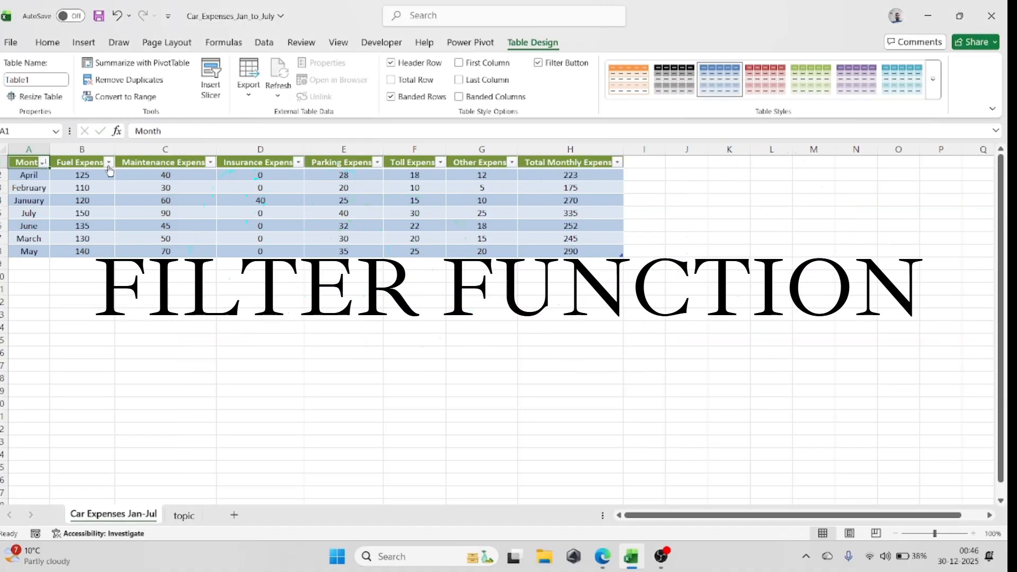
Step: Filter the table's Month column to show only the July row
key("alt+Down")
key("Down")
key("Down")
key("Down")
key("Down")
key("Down")
key("Down")
key("Down")
key("Down")
key("space")
key("Down")
key("Down")
key("Down")
key("Down")
key("space")
key("Return")
Step: Review the filtered July row from its month name across to the Total Monthly Expense formula
key("Right")
key("Right")
key("Right")
key("Right")
key("Right")
key("Right")
key("Right")
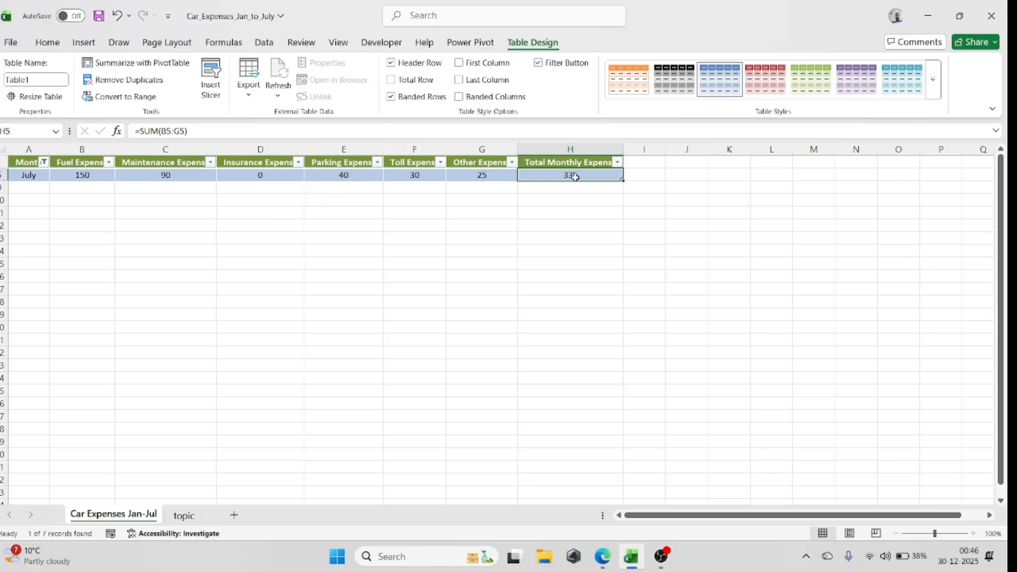
Step: Set July's Insurance Expense to 45 and its Other Expense to 50
left_click(241, 180)
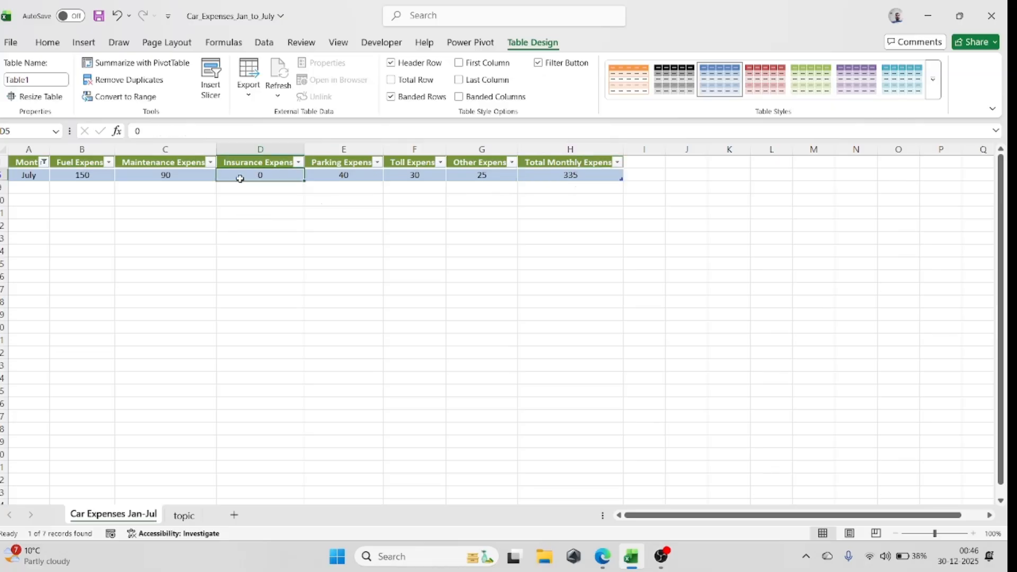
type("45")
key("Return")
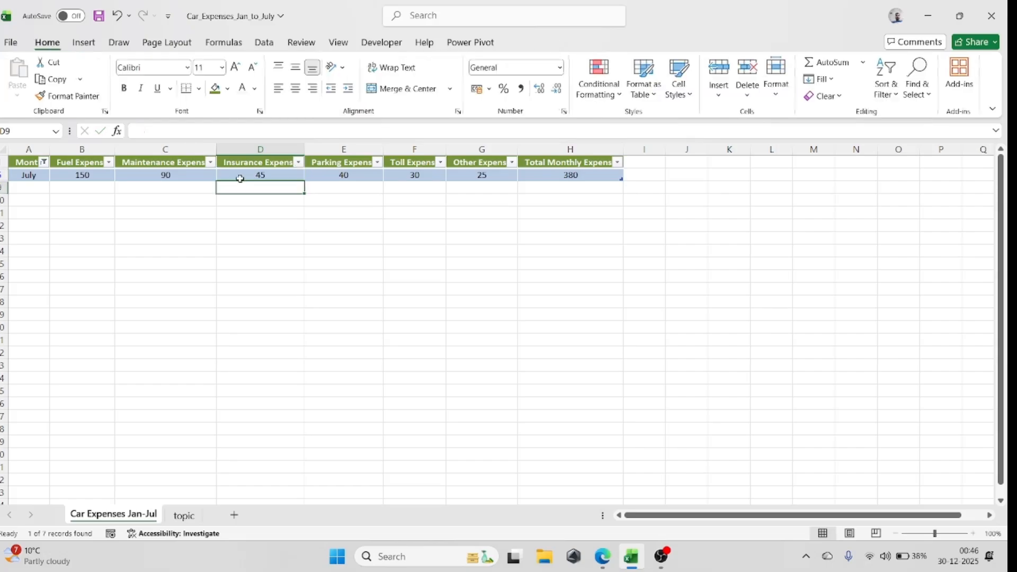
key("Right")
key("Right")
key("Right")
key("Up")
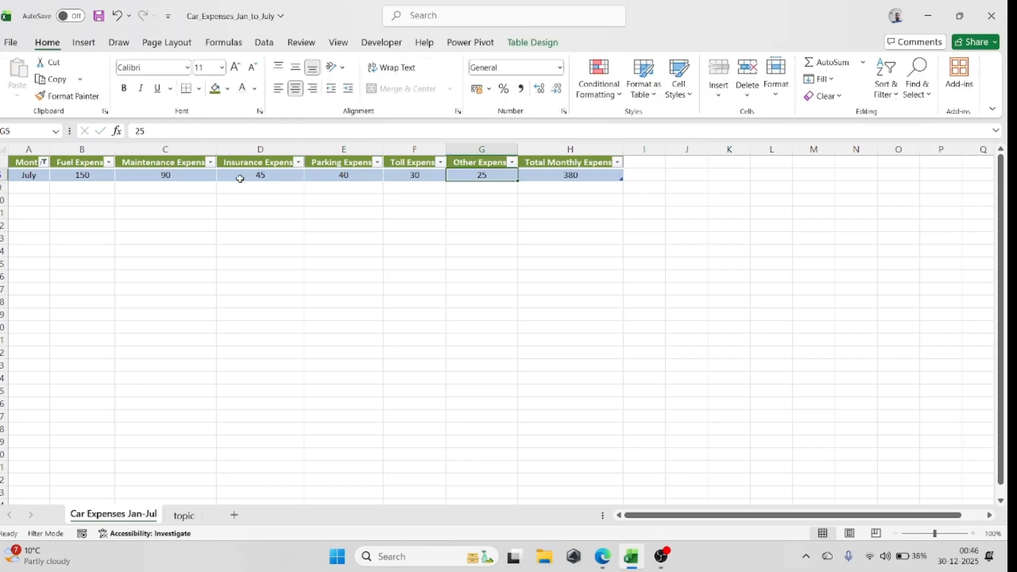
type("50")
key("Return")
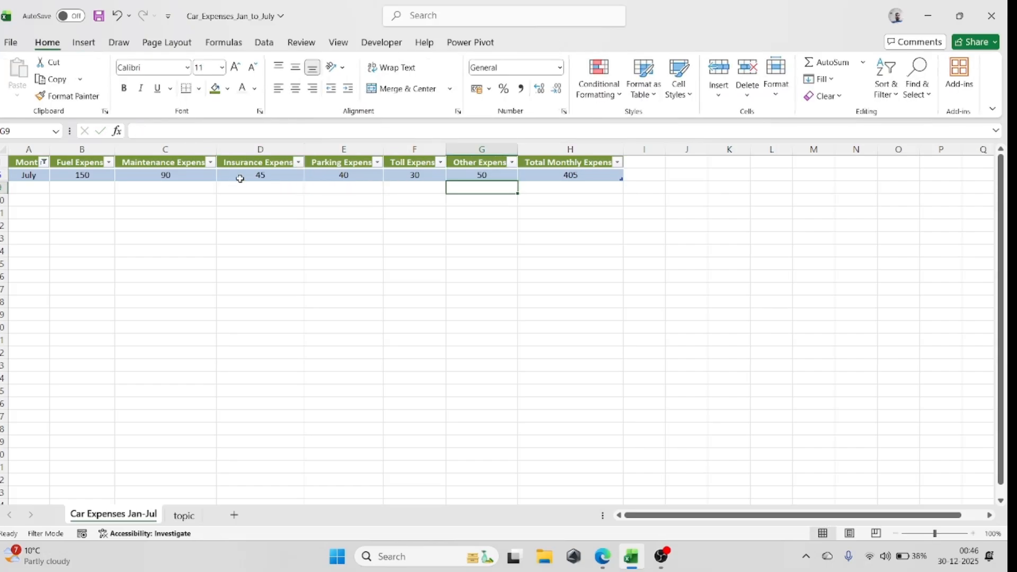
key("Up")
key("Left")
key("Left")
key("Left")
key("Left")
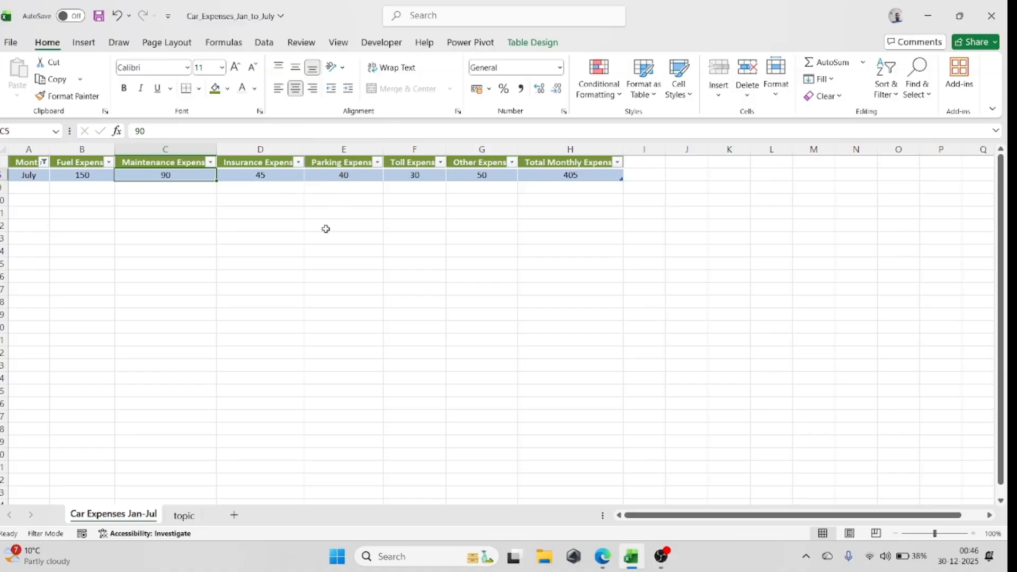
Step: Clear the filter from the Month column to bring back all the months
left_click(44, 162)
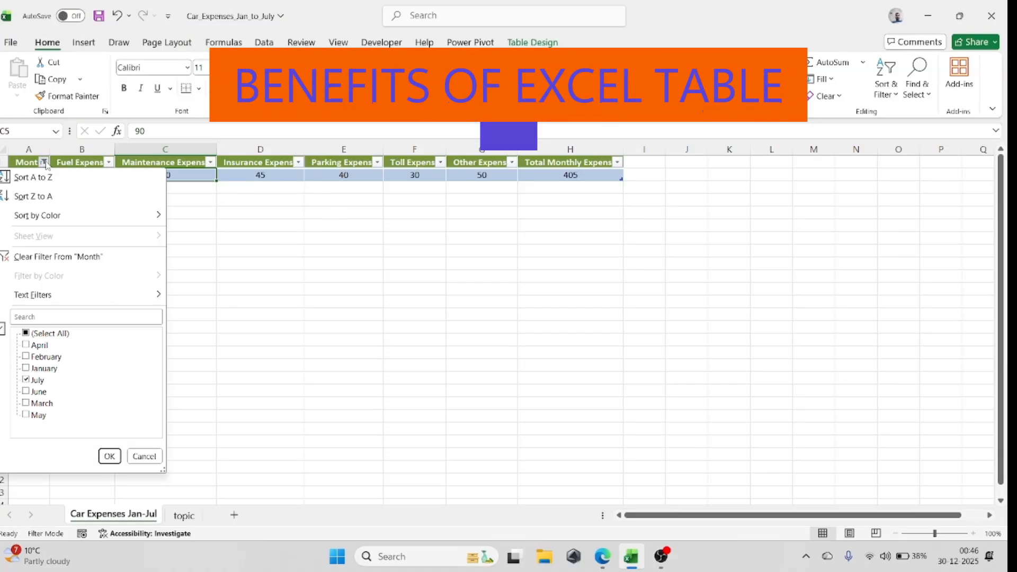
left_click(53, 257)
left_click(172, 175)
key("Up")
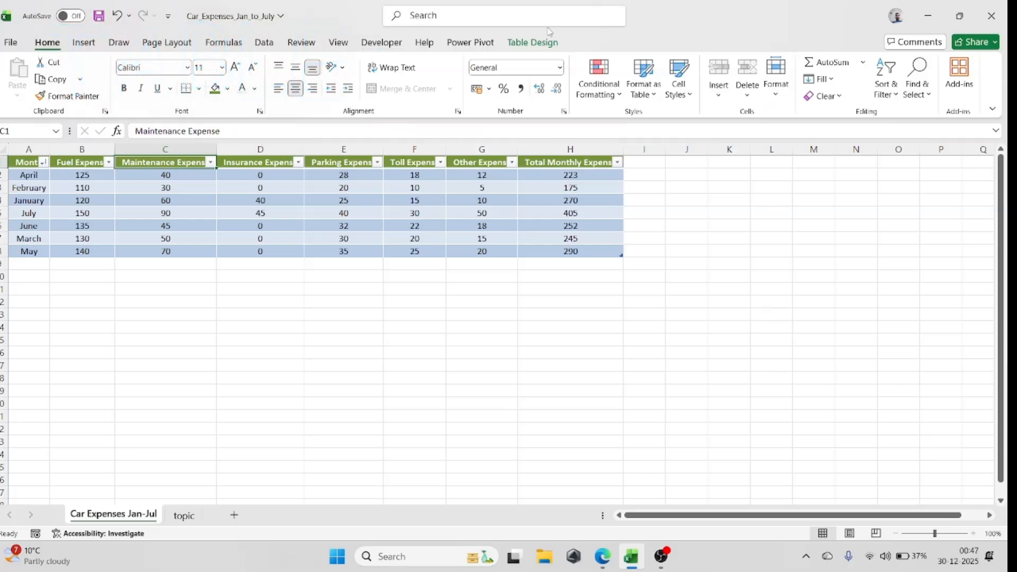
Step: Select the whole expense table and try red Light table styles, ending with the banded one with gridlines
left_click(509, 41)
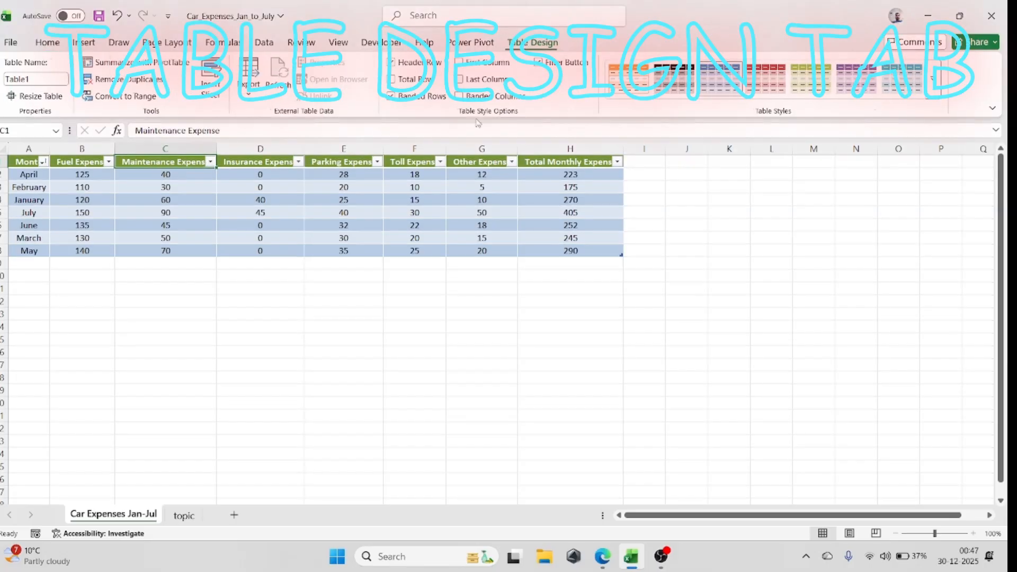
left_click(398, 221)
key("ctrl+Home")
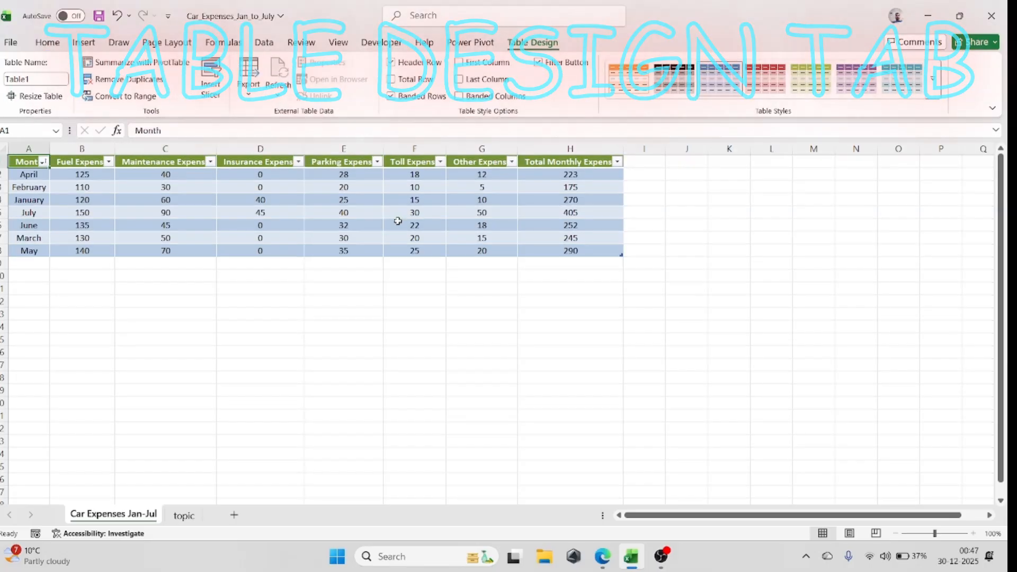
key("shift+Right")
key("shift+Right")
key("shift+Right")
key("shift+Right")
key("shift+Right")
key("shift+Right")
key("shift+Right")
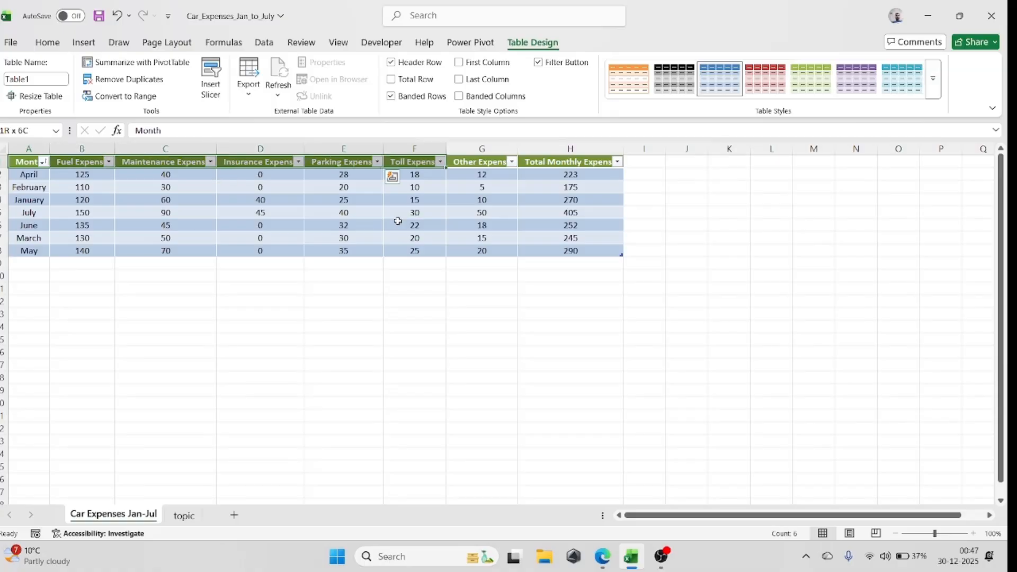
key("shift+Down")
key("shift+Down")
key("shift+Down")
key("shift+Down")
key("shift+Down")
key("shift+Down")
key("shift+Down")
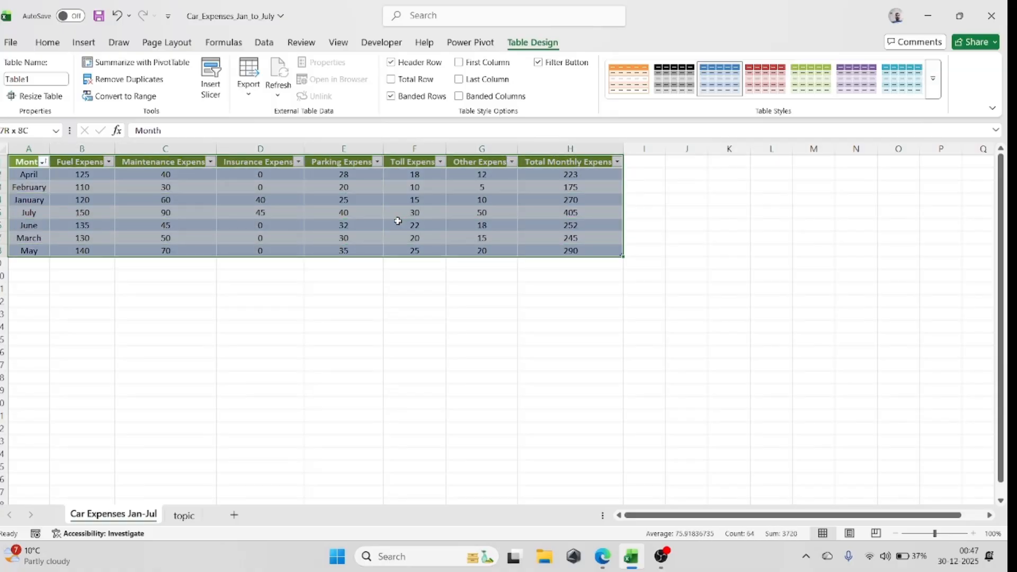
left_click(934, 79)
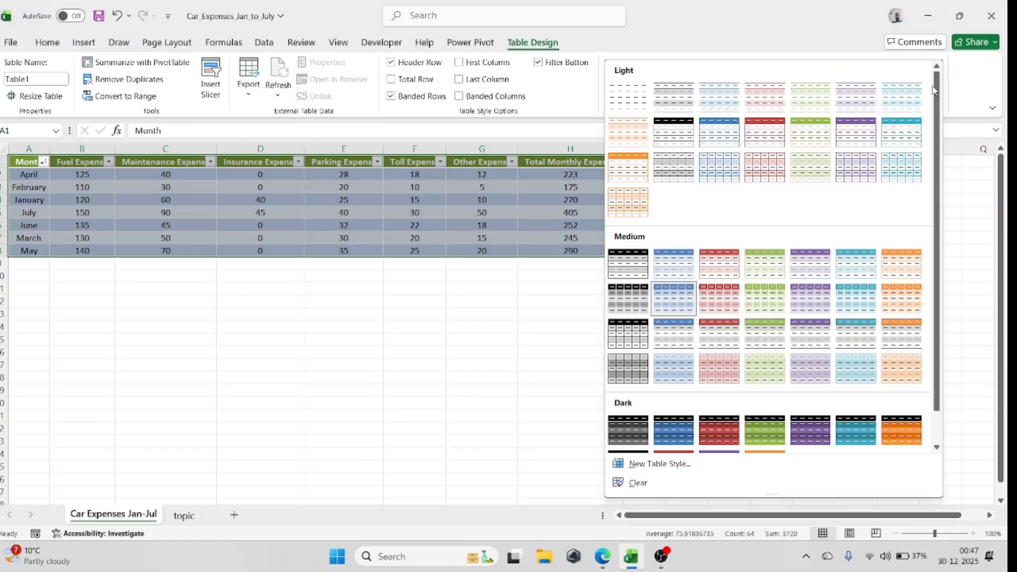
left_click(763, 134)
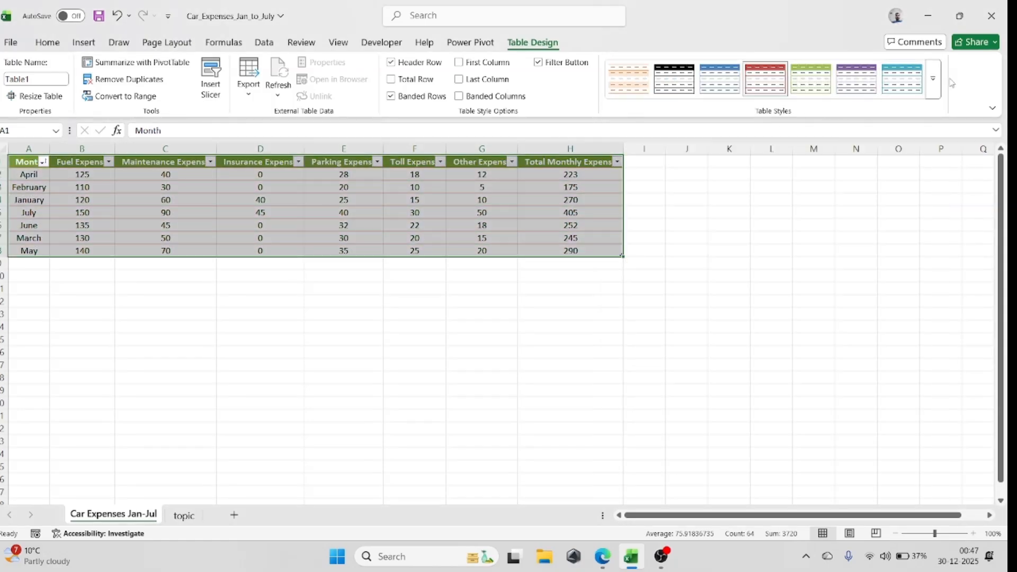
left_click(931, 88)
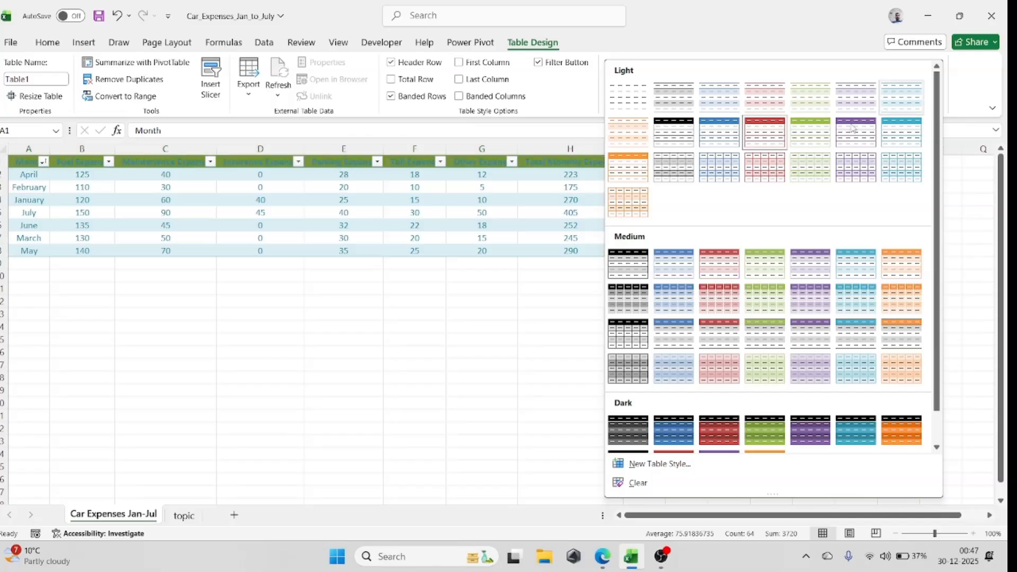
left_click(774, 177)
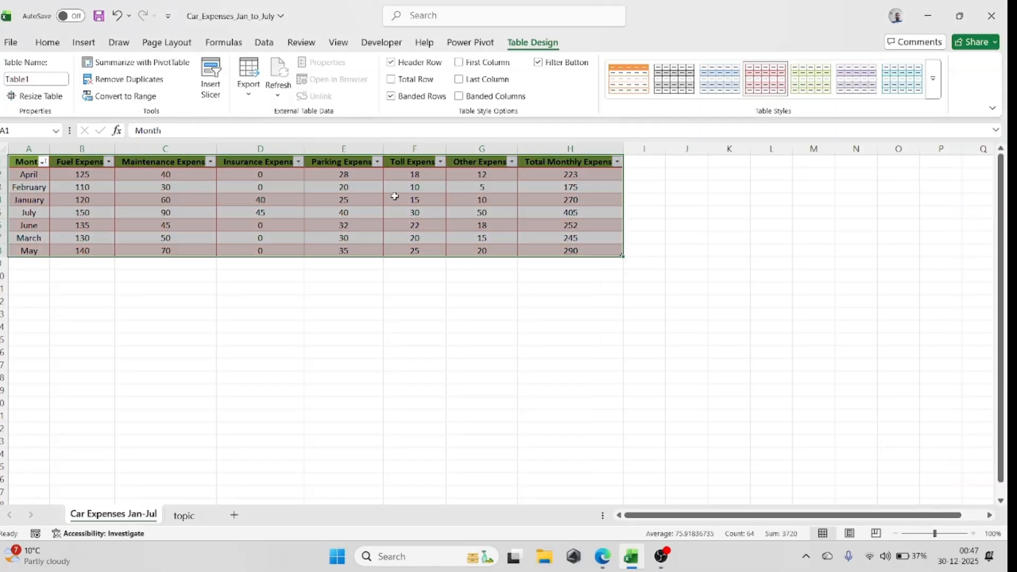
Step: Change the fill of the table's header row A1:H1 to white
key("shift+Up")
key("Up")
key("shift+Right")
key("shift+Right")
key("shift+Right")
key("shift+Right")
key("shift+Right")
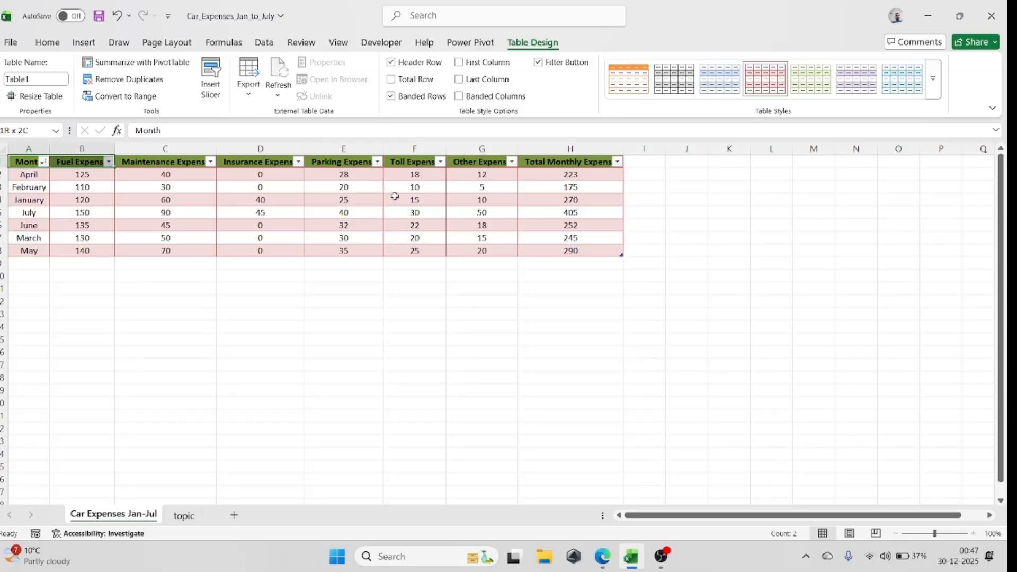
key("shift+Right")
key("shift+Right")
key("shift+Right")
key("shift+Right")
key("shift+Left")
key("shift+Left")
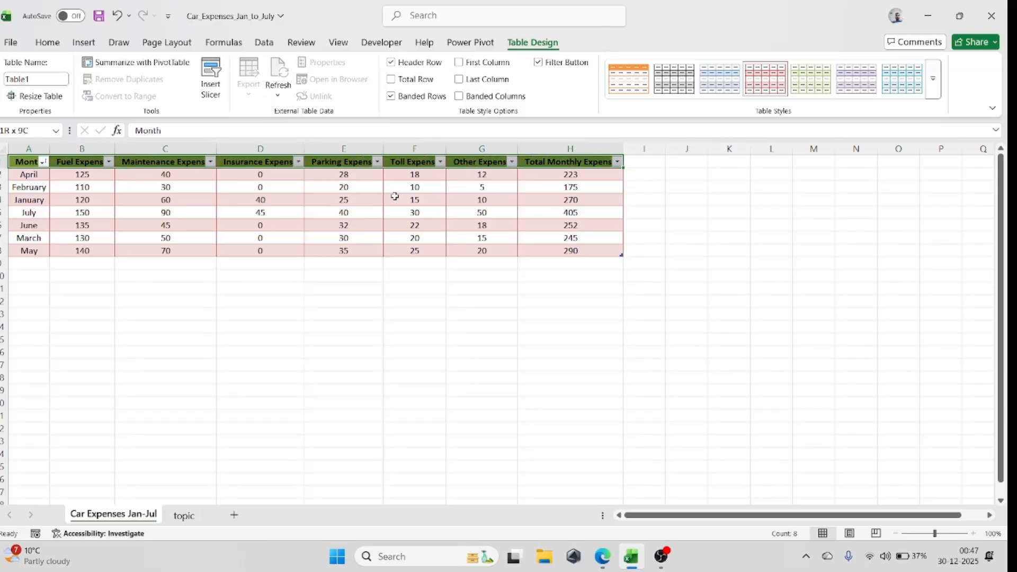
left_click(51, 45)
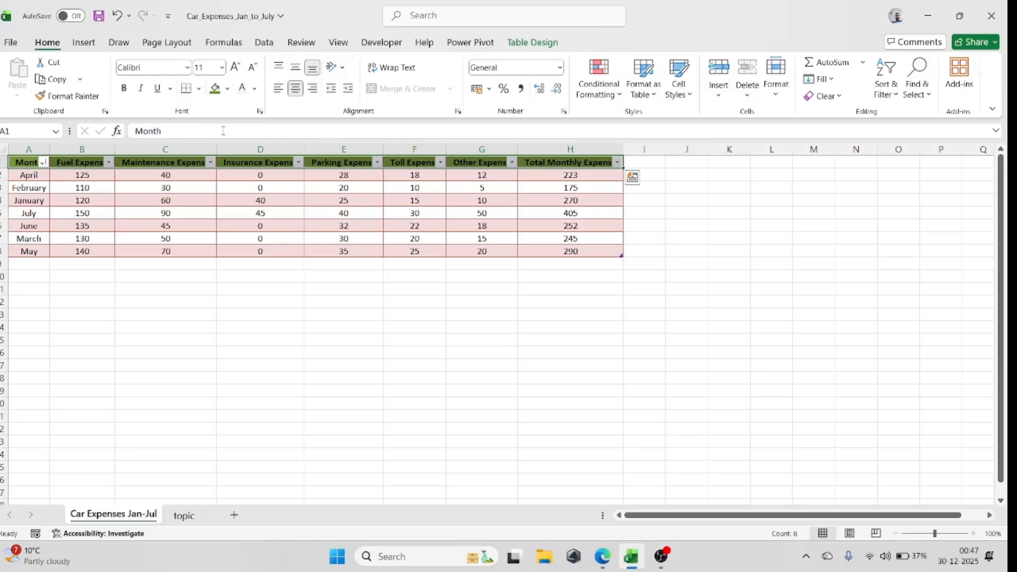
left_click(228, 92)
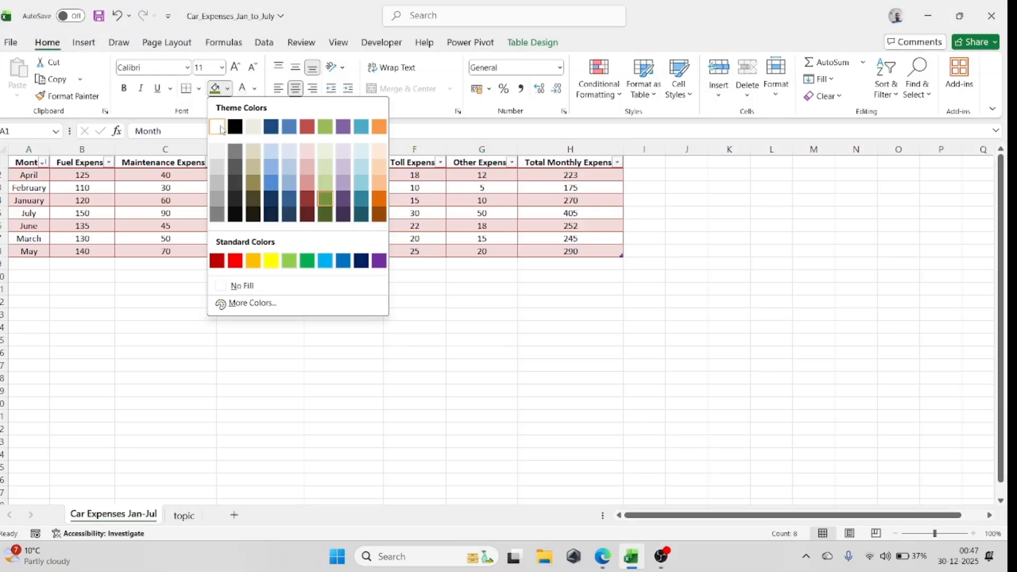
left_click(221, 126)
key("Right")
key("Right")
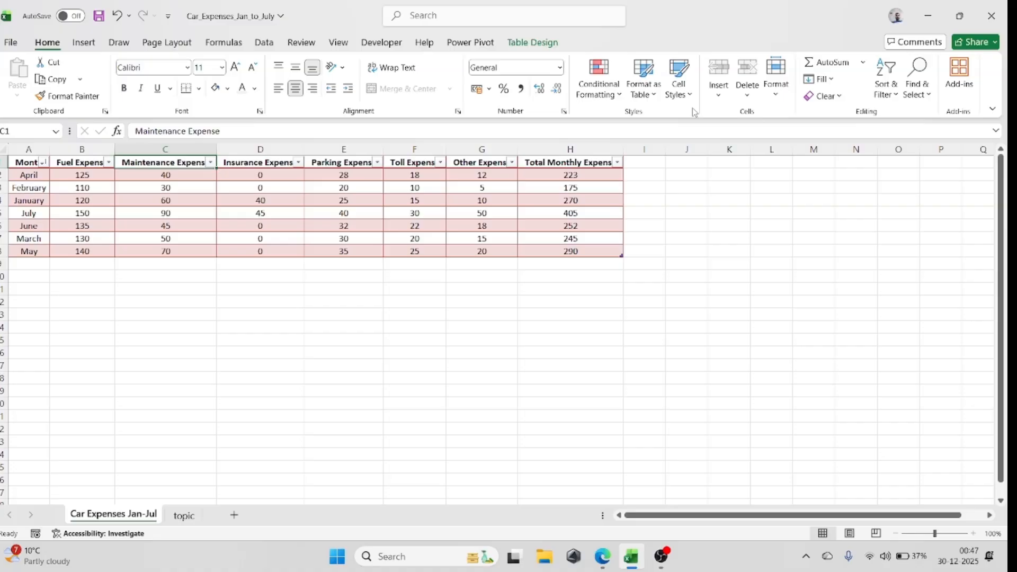
Step: Apply the black and grey banded Light table style with gridlines to the expense table
left_click(533, 43)
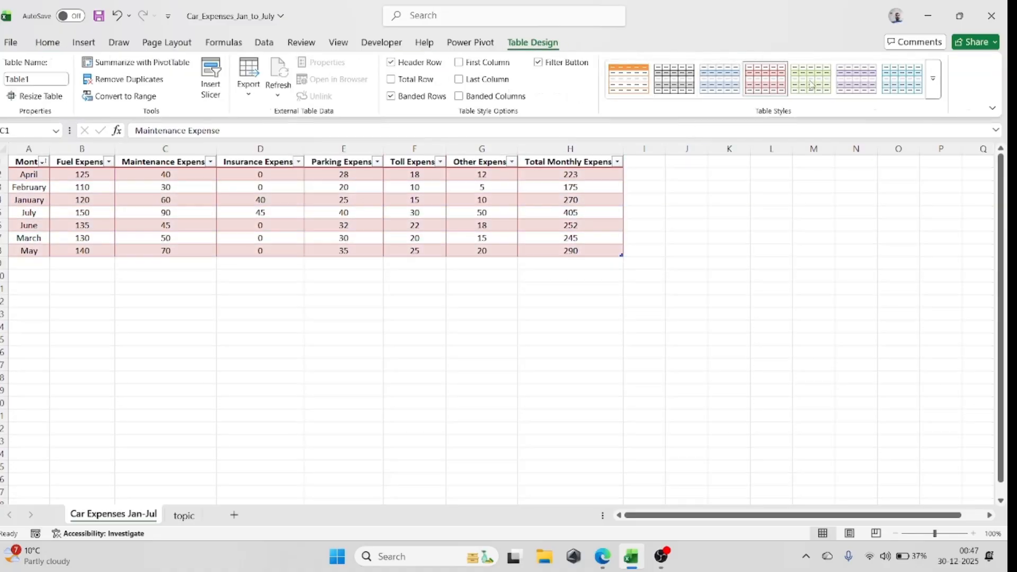
left_click(933, 78)
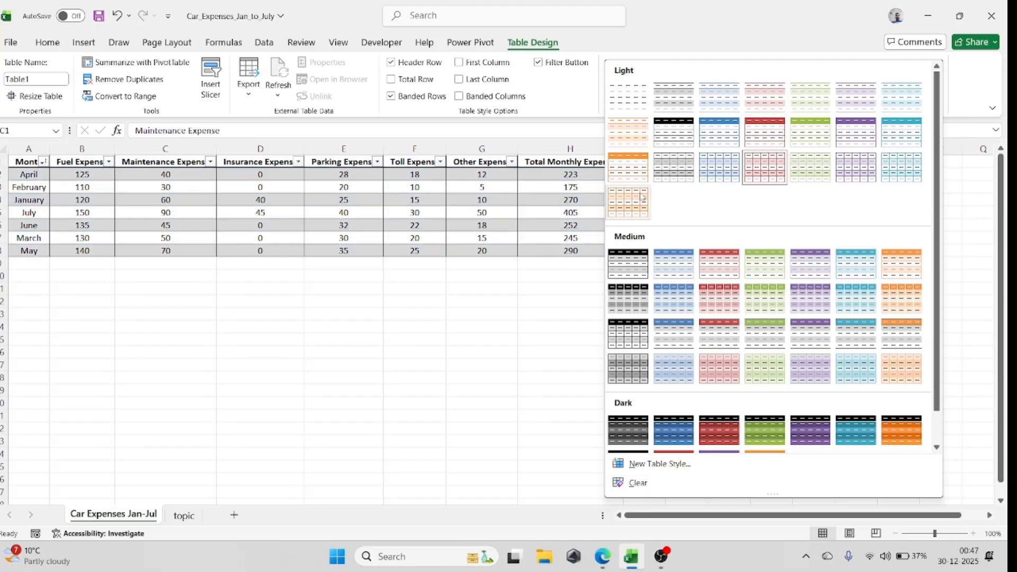
left_click(673, 168)
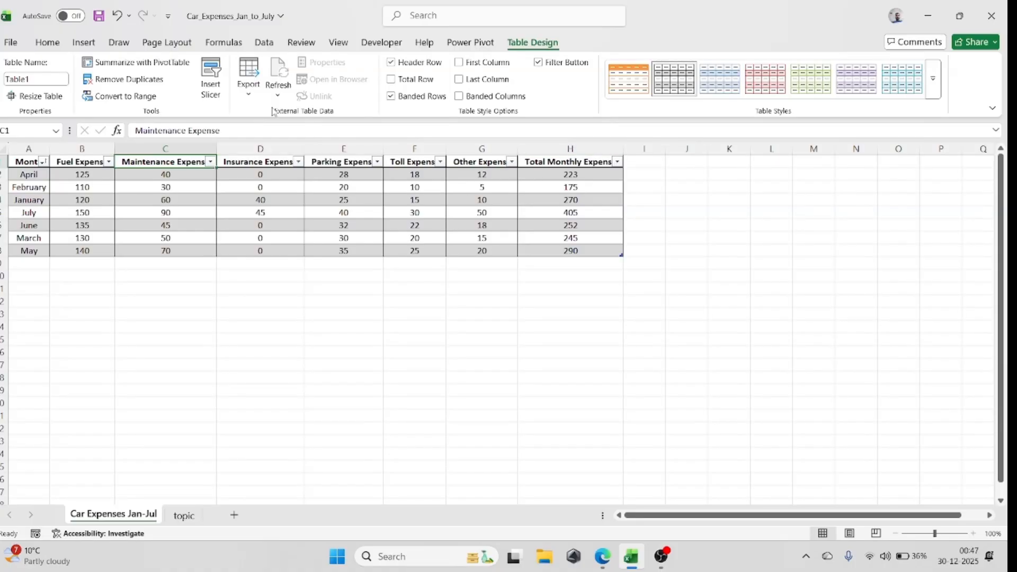
Step: Create a PivotTable from Table1 on the existing worksheet, placed at cell A10
left_click(109, 69)
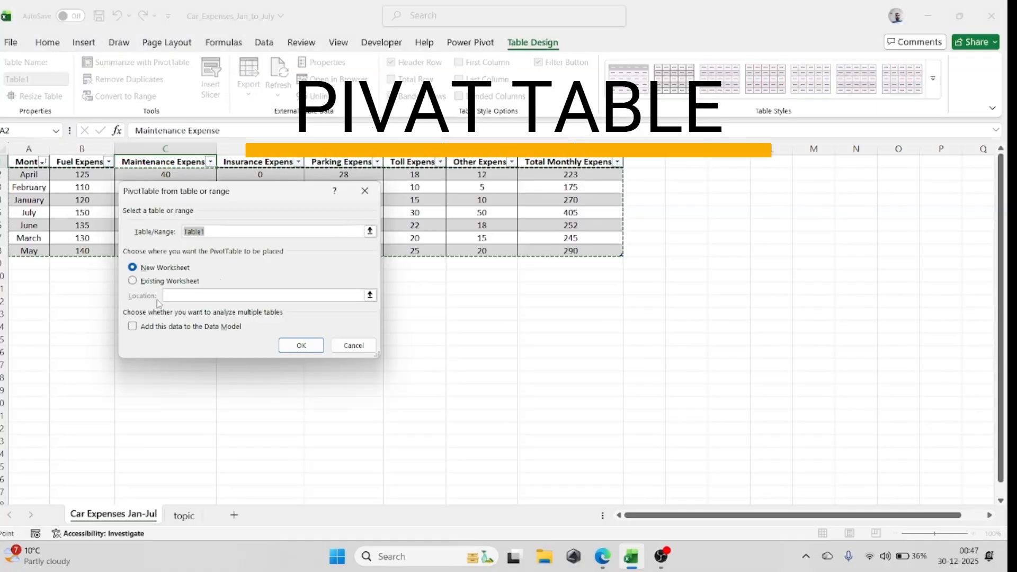
left_click(139, 281)
left_click(43, 277)
key("Return")
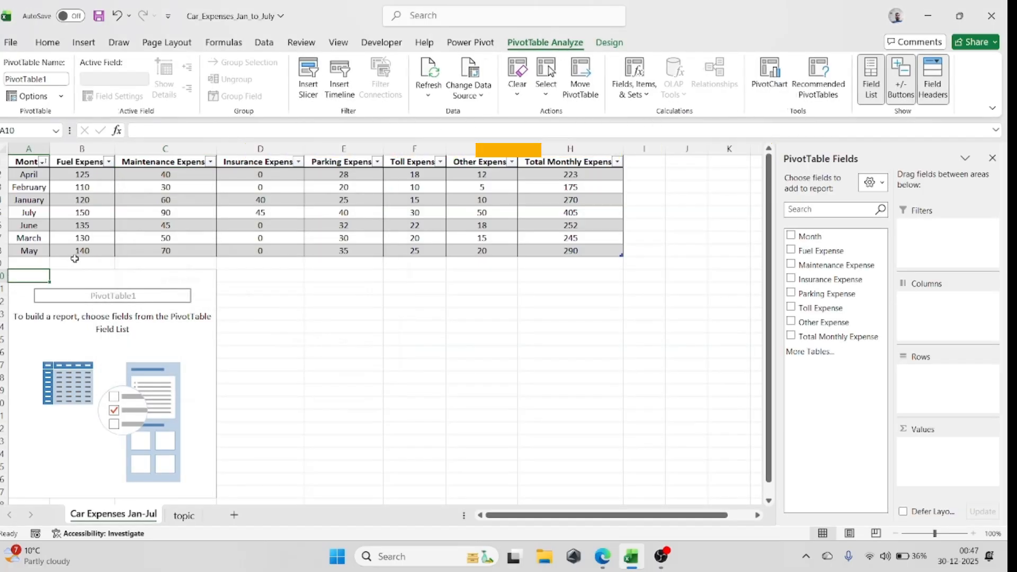
Step: Add Month as the PivotTable's rows and Fuel Expense and Insurance Expense as its summed values
left_click(792, 236)
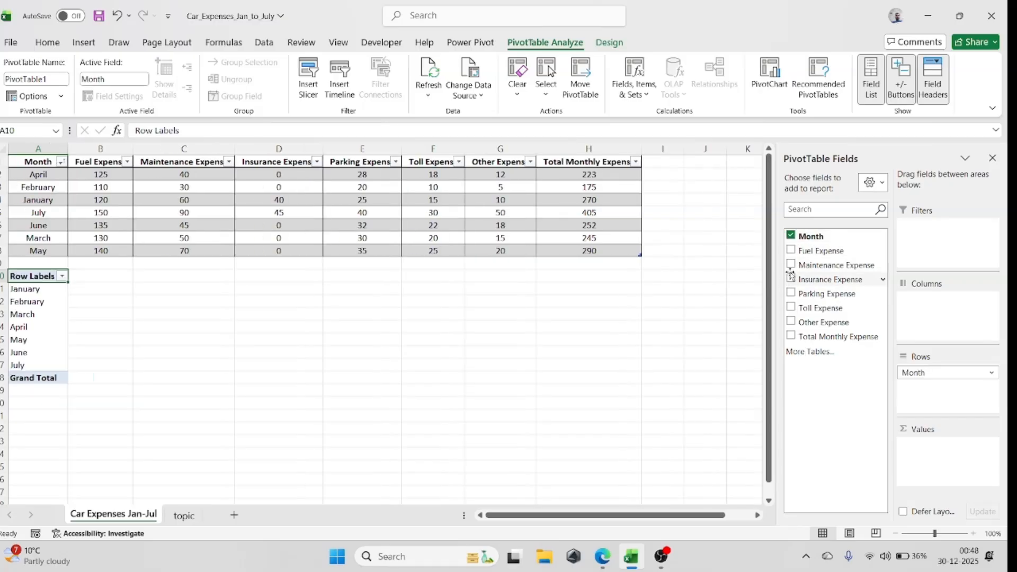
left_click(791, 251)
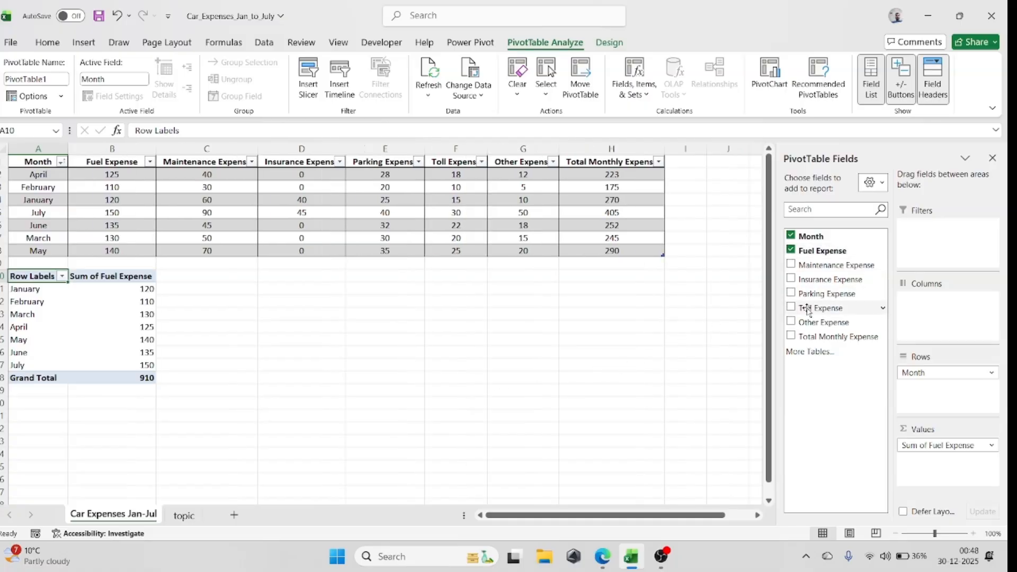
left_click(792, 280)
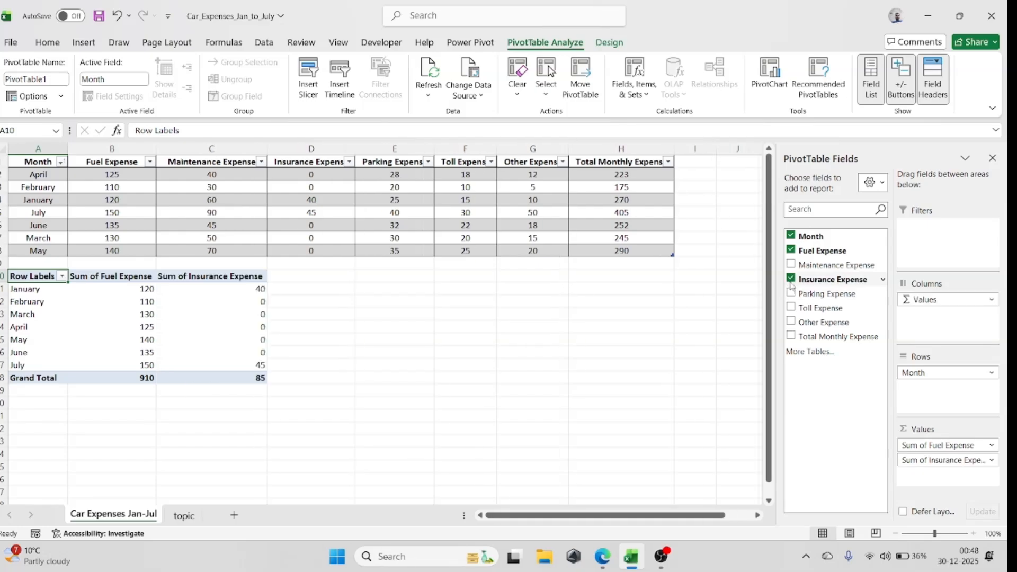
Step: Remove Fuel Expense from the PivotTable and add Maintenance Expense to its summed values
left_click(792, 250)
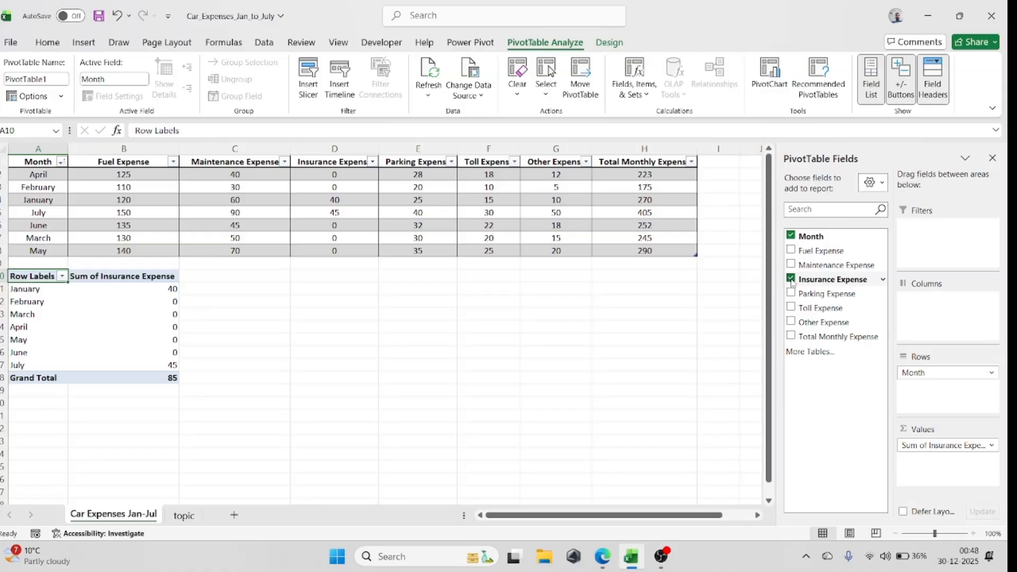
left_click(791, 264)
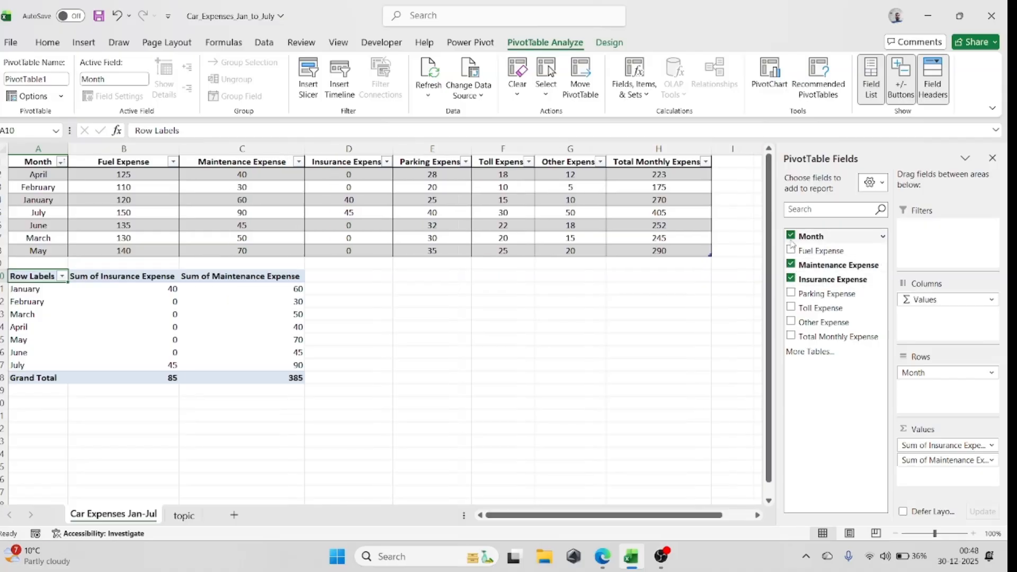
Step: Add Fuel Expense and Total Monthly Expense to the PivotTable's summed values and close the field list
left_click(791, 250)
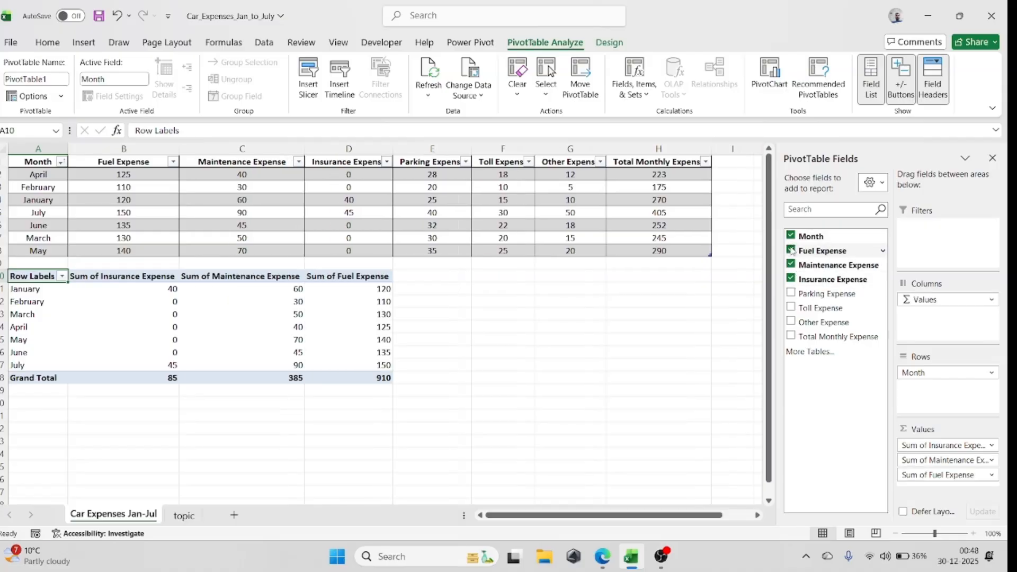
left_click(792, 335)
left_click(369, 329)
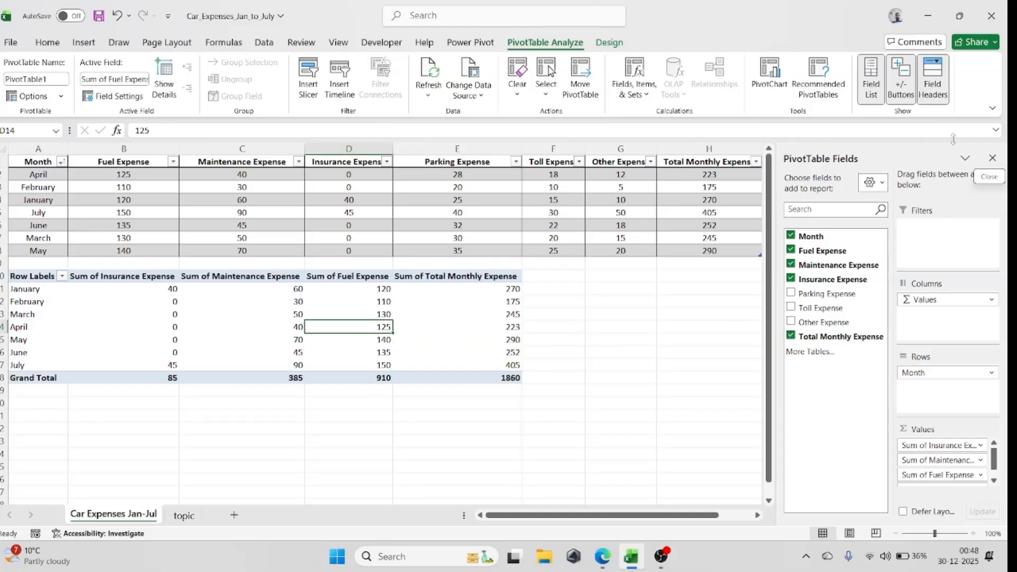
left_click(992, 158)
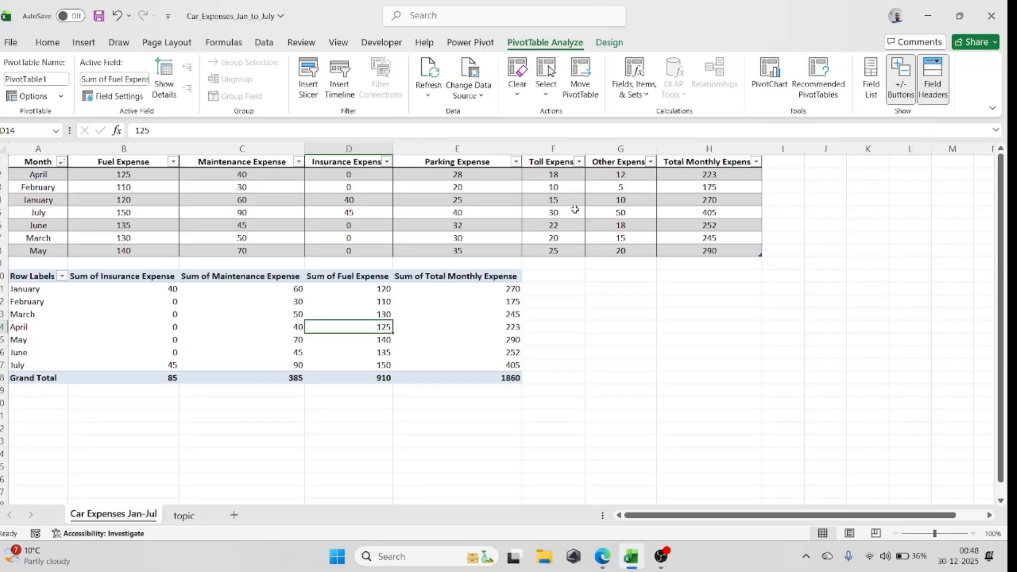
Step: Examine the PivotTable's month rows and the summed expense values beside them
key("Left")
key("Left")
key("Left")
key("Up")
key("Up")
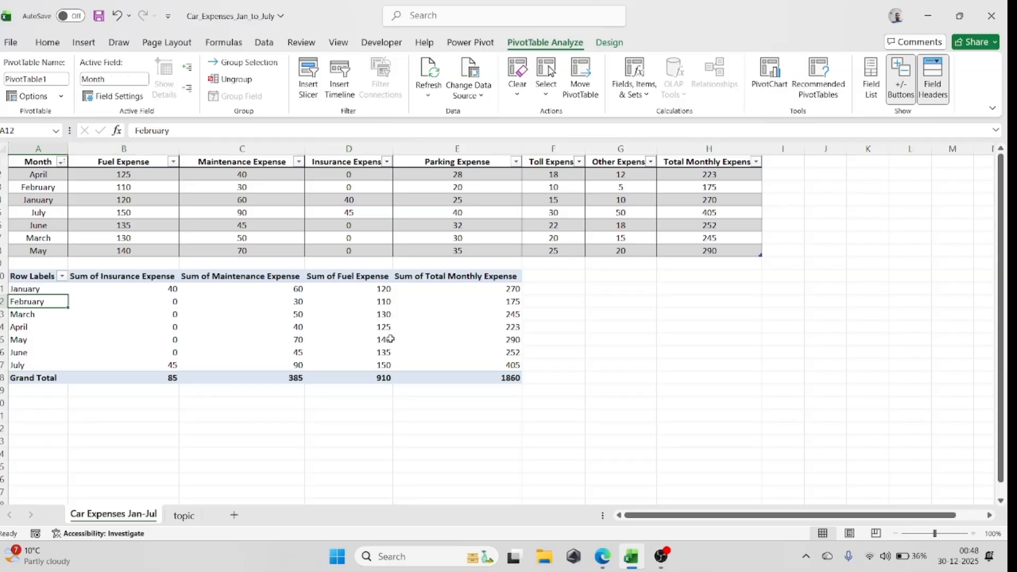
key("Down")
key("Down")
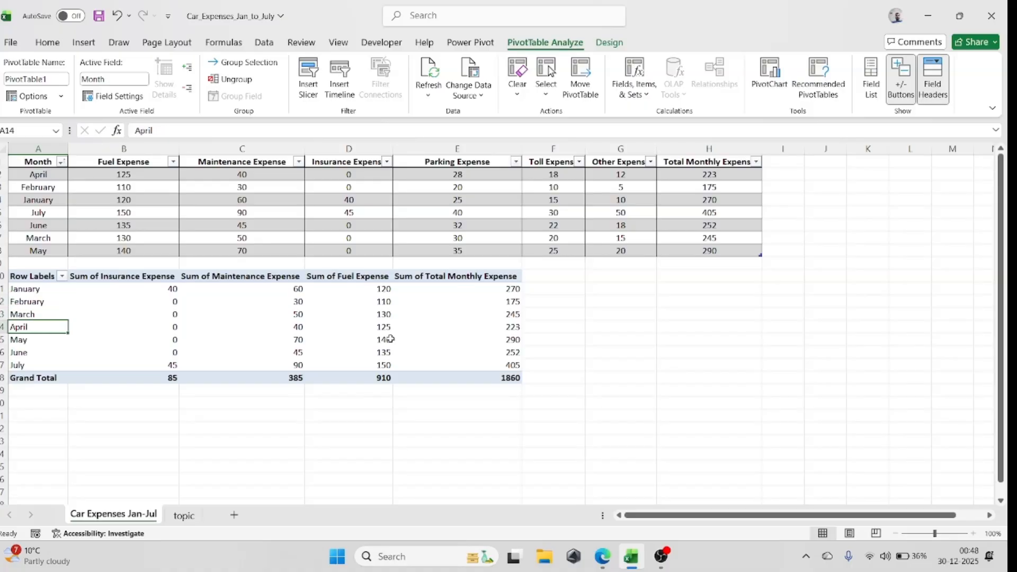
key("Right")
key("Right")
key("Right")
key("Right")
key("Left")
key("Left")
key("Left")
key("Left")
Step: Apply all borders to the whole PivotTable and centre its contents horizontally
key("ctrl+a")
key("alt")
key("h")
key("b")
key("a")
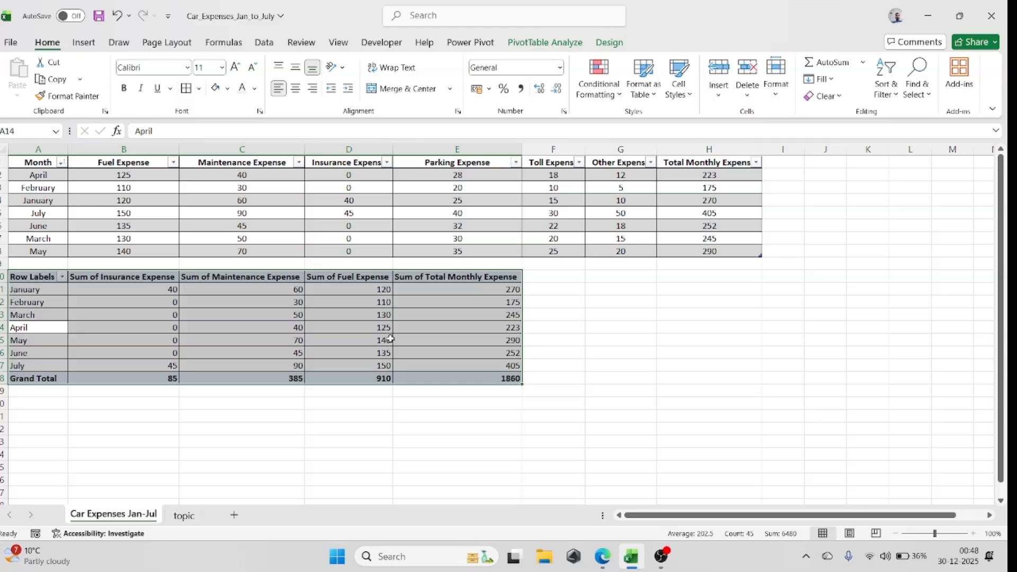
key("alt")
key("h")
key("a")
key("c")
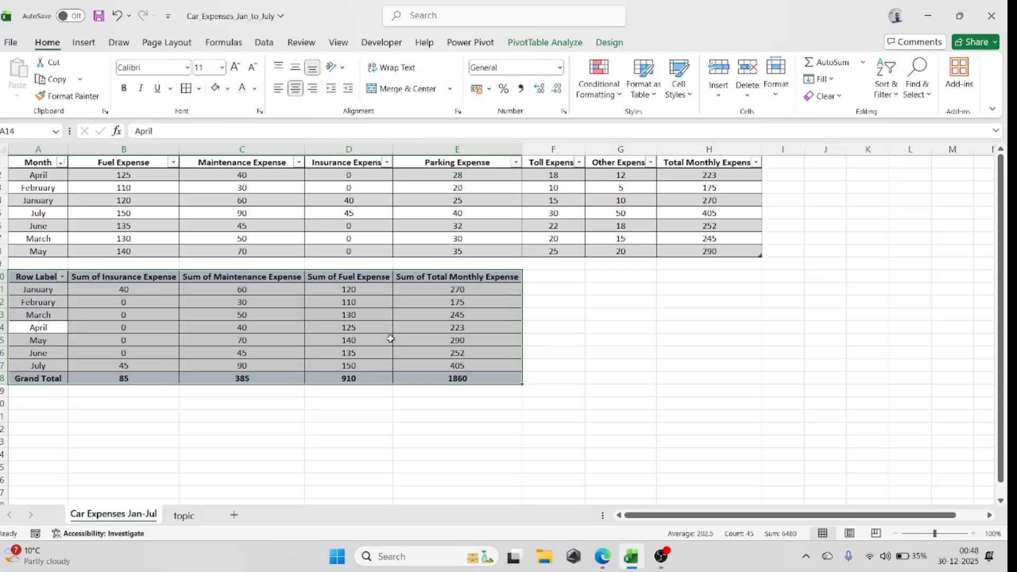
left_click(482, 314)
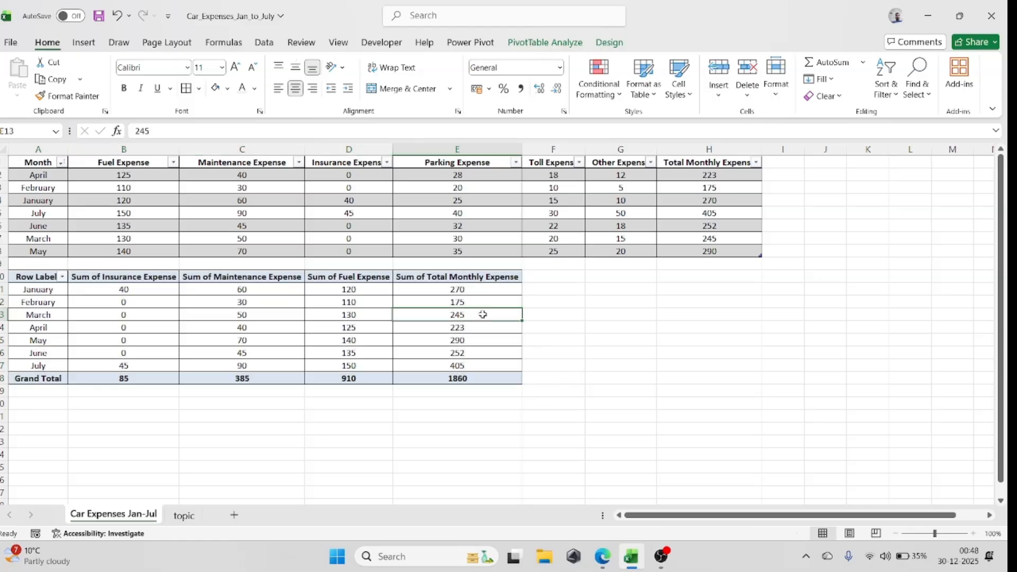
Step: Save the workbook with the formatted PivotTable
key("ctrl+s")
key("Right")
key("Right")
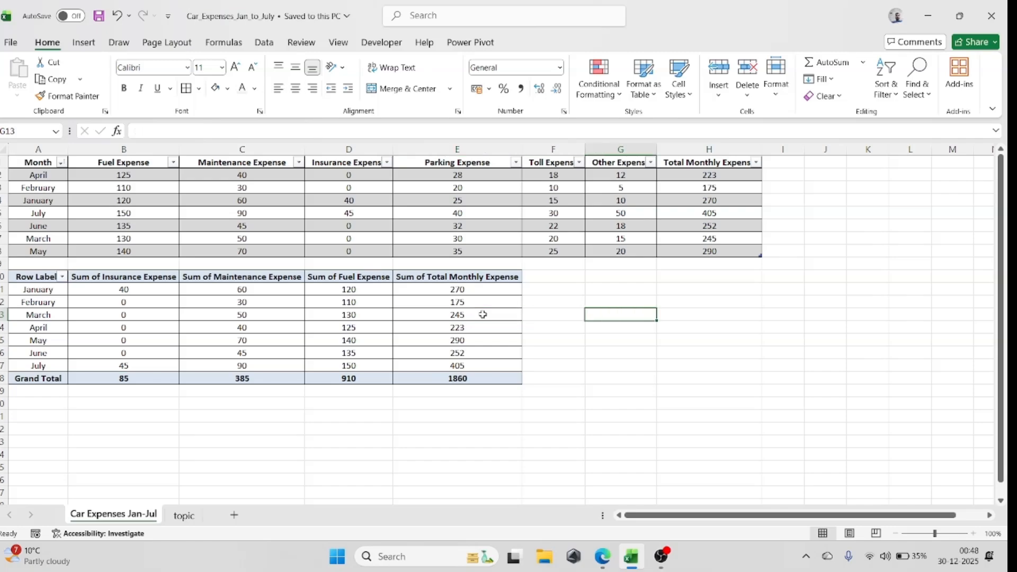
key("Right")
key("Right")
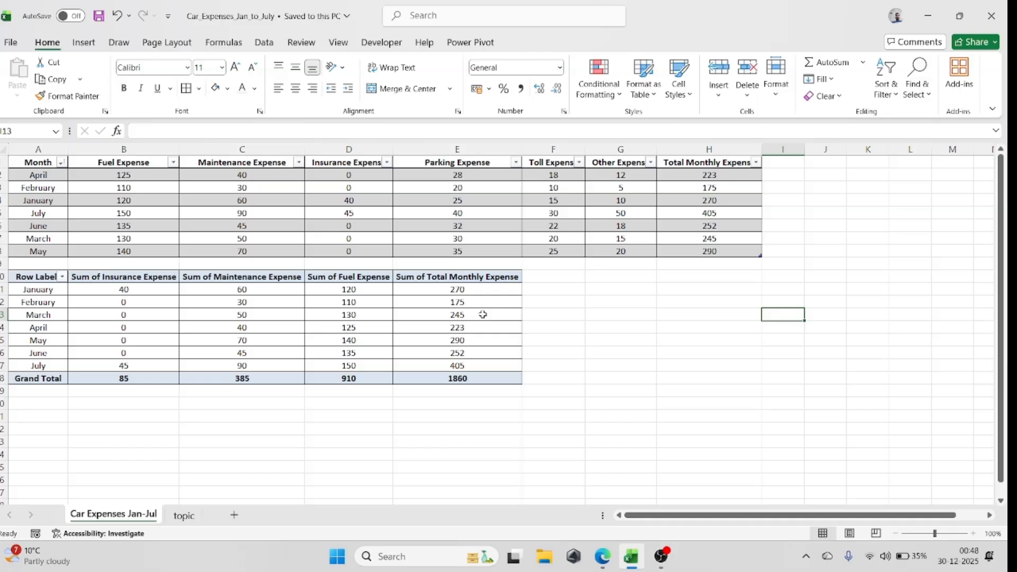
key("Left")
key("Left")
key("Left")
key("Left")
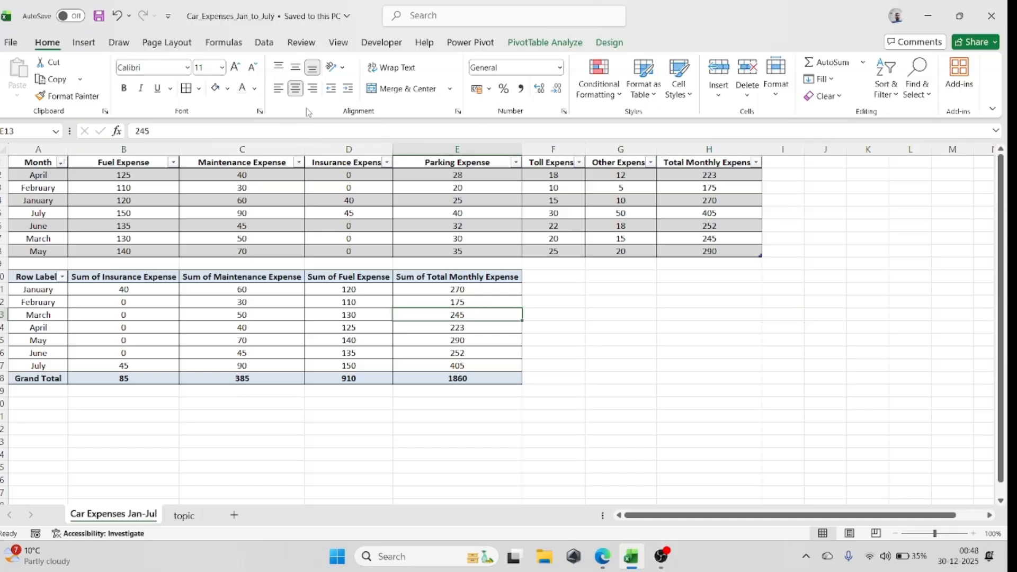
Step: Try the PivotTable without subtotals and set all subtotals to show at the bottom of the group
left_click(609, 42)
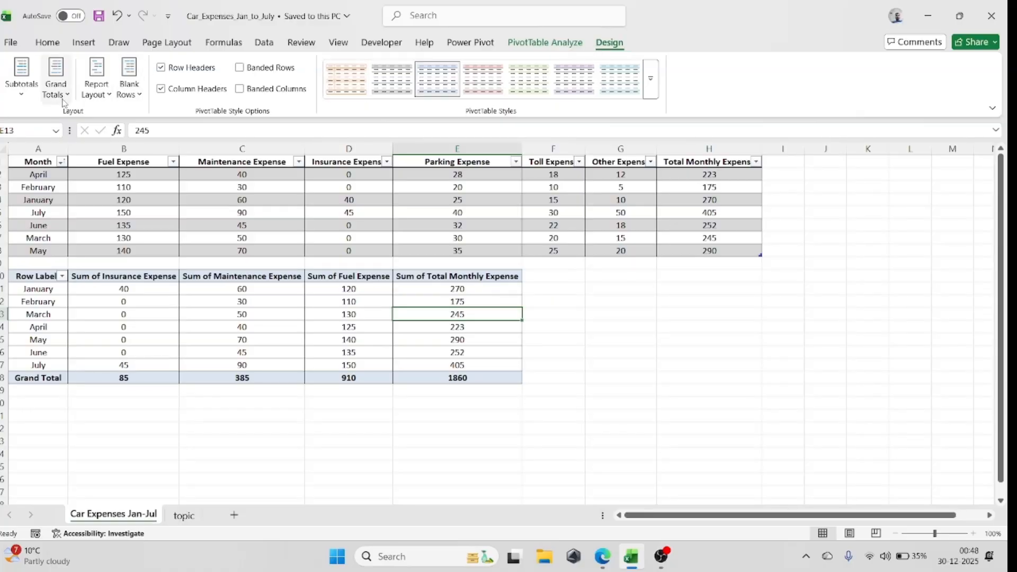
left_click(32, 75)
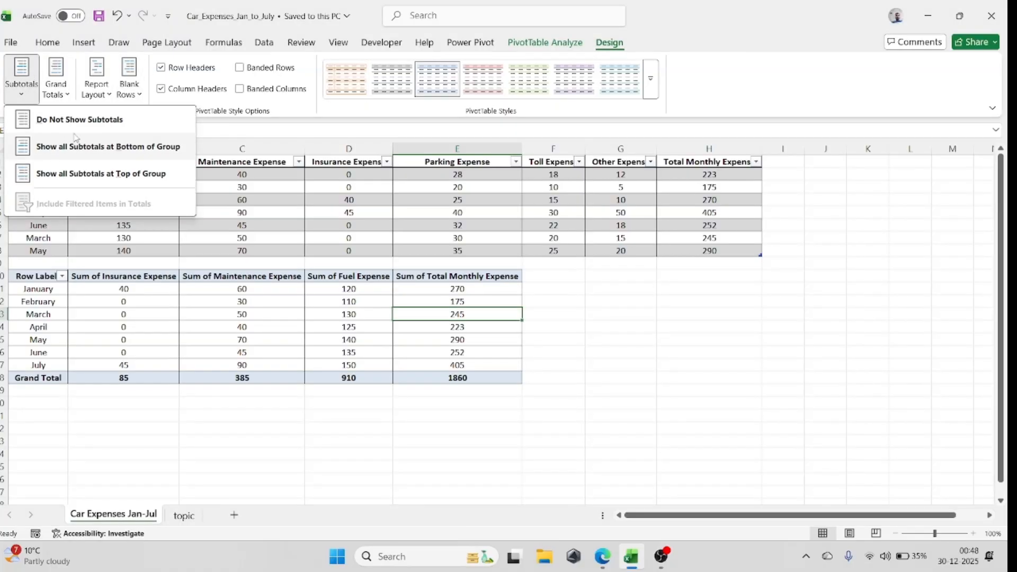
left_click(94, 118)
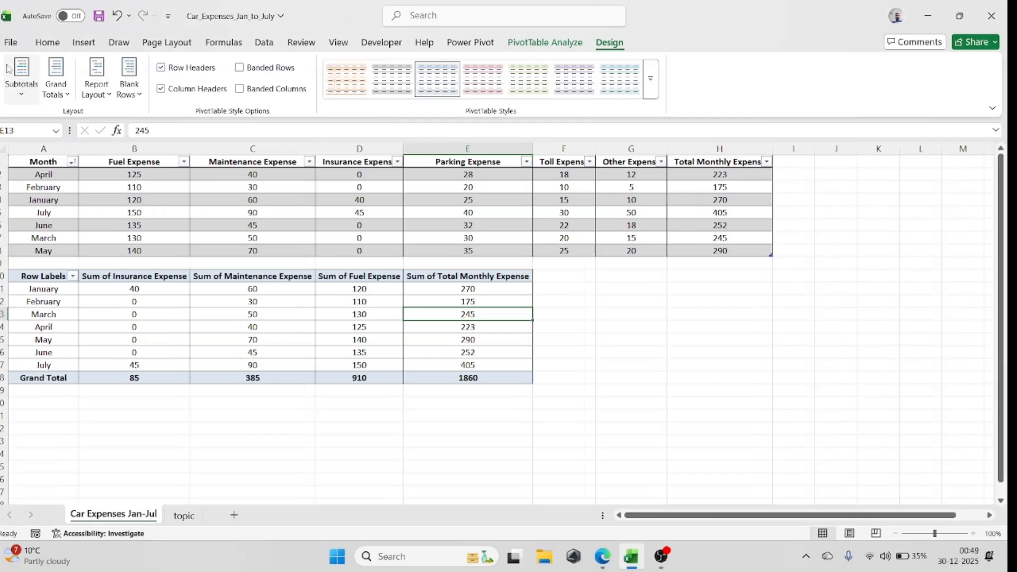
left_click(22, 79)
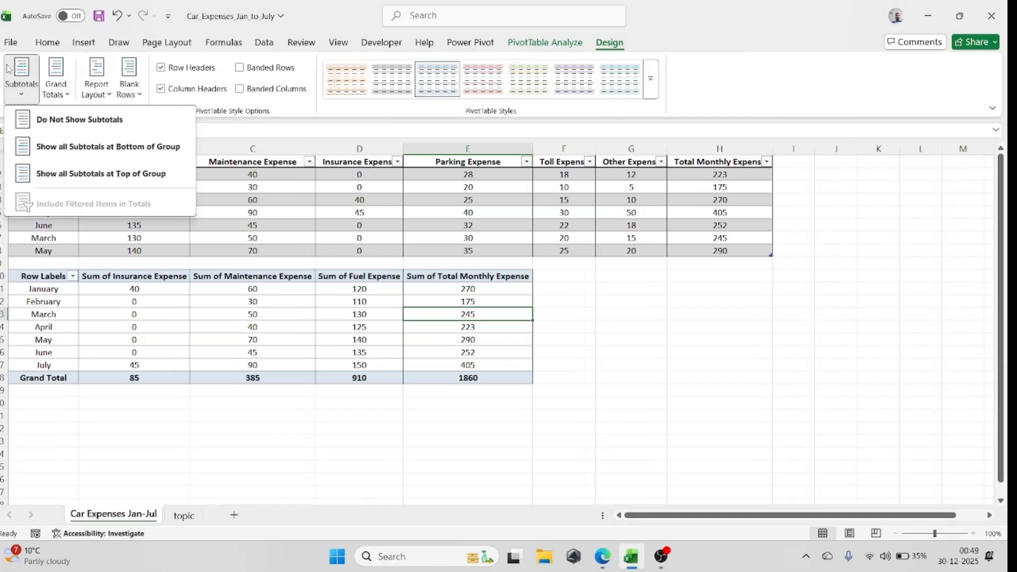
left_click(52, 150)
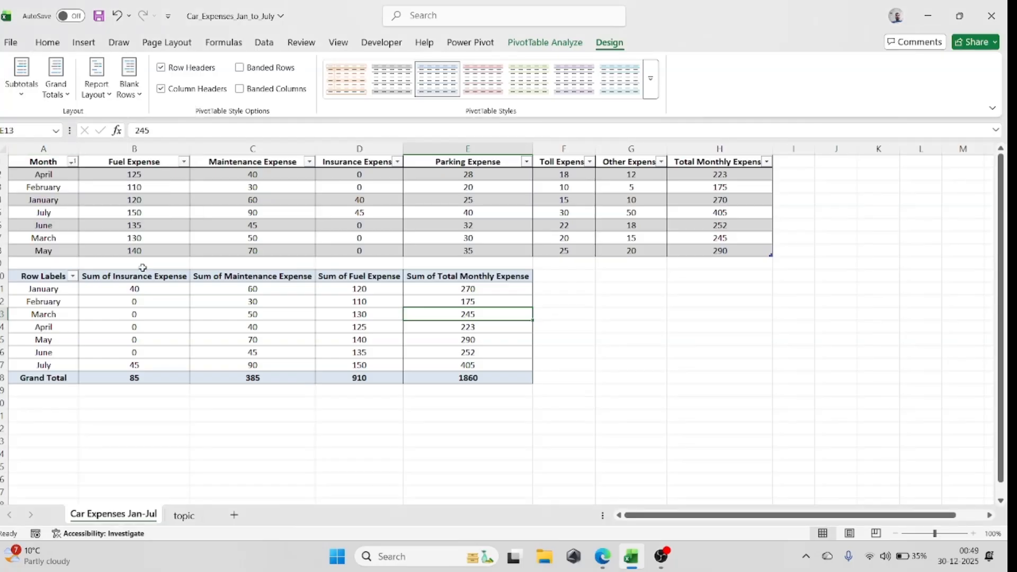
Step: Turn on grand totals for rows and columns and show the PivotTable in tabular form
left_click(141, 377)
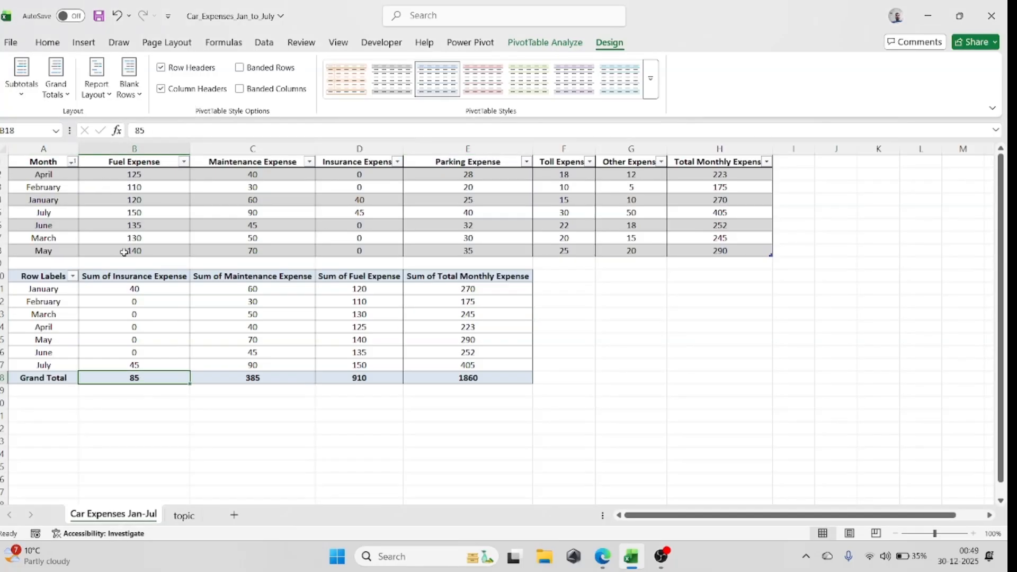
left_click(55, 79)
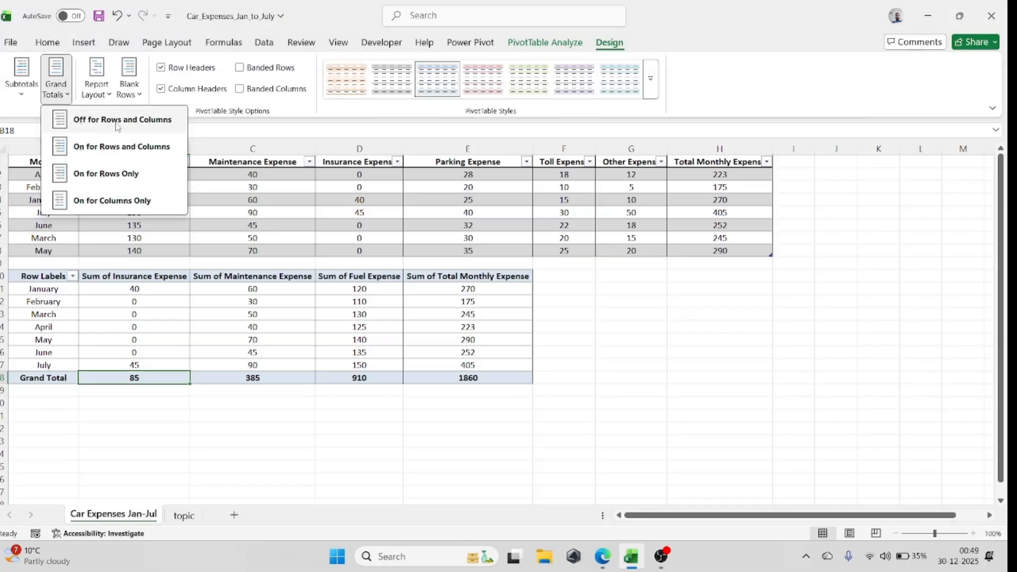
left_click(113, 147)
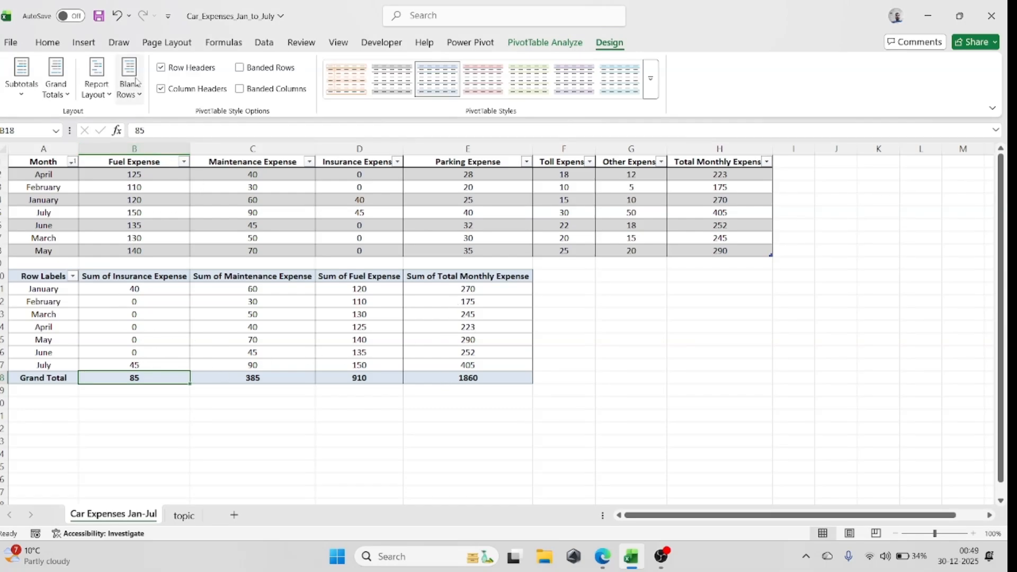
left_click(96, 84)
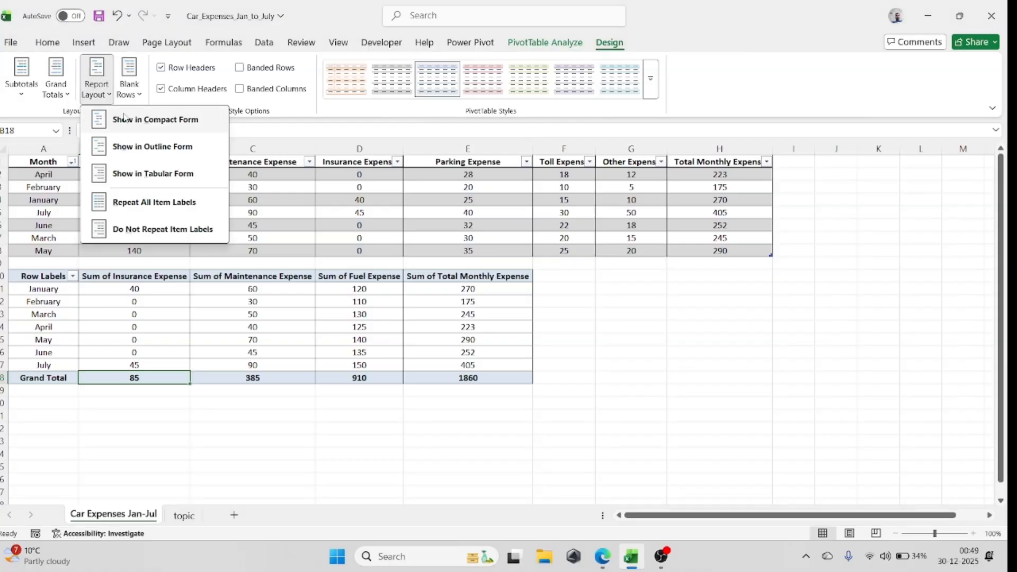
left_click(140, 181)
key("Up")
key("Up")
key("Up")
key("Up")
key("Up")
key("Up")
key("Right")
key("Right")
key("Right")
key("Left")
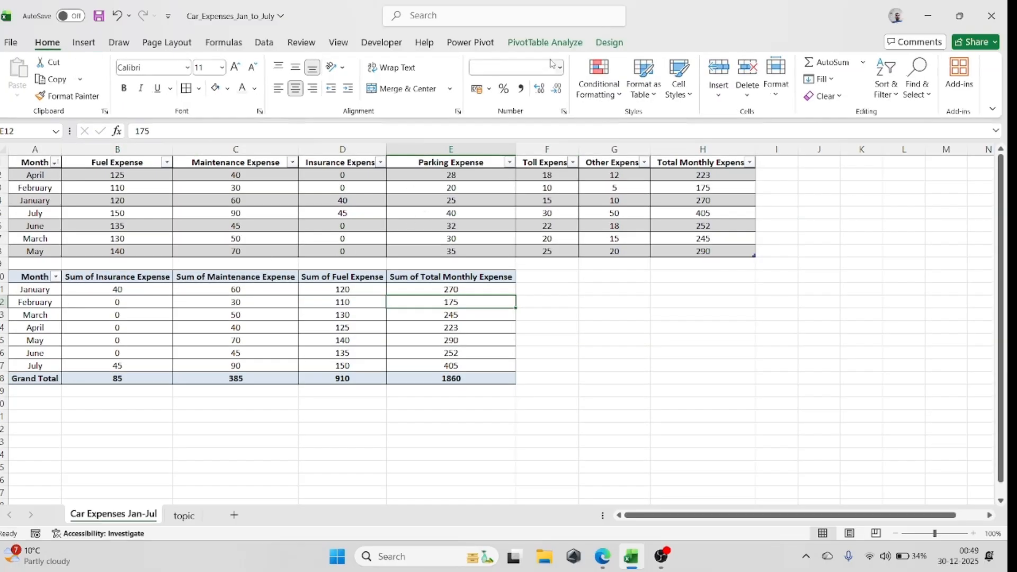
left_click(549, 43)
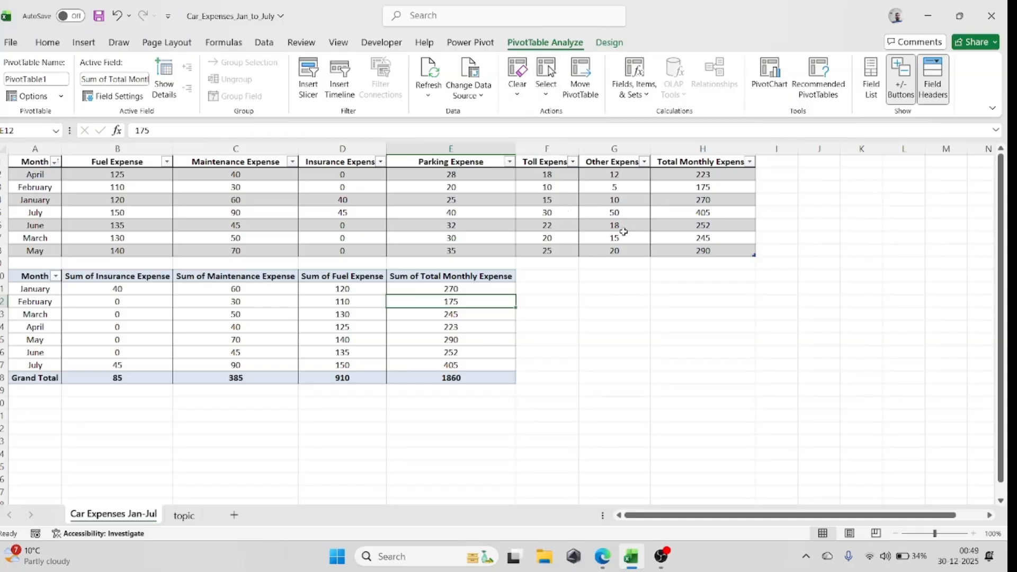
left_click(610, 43)
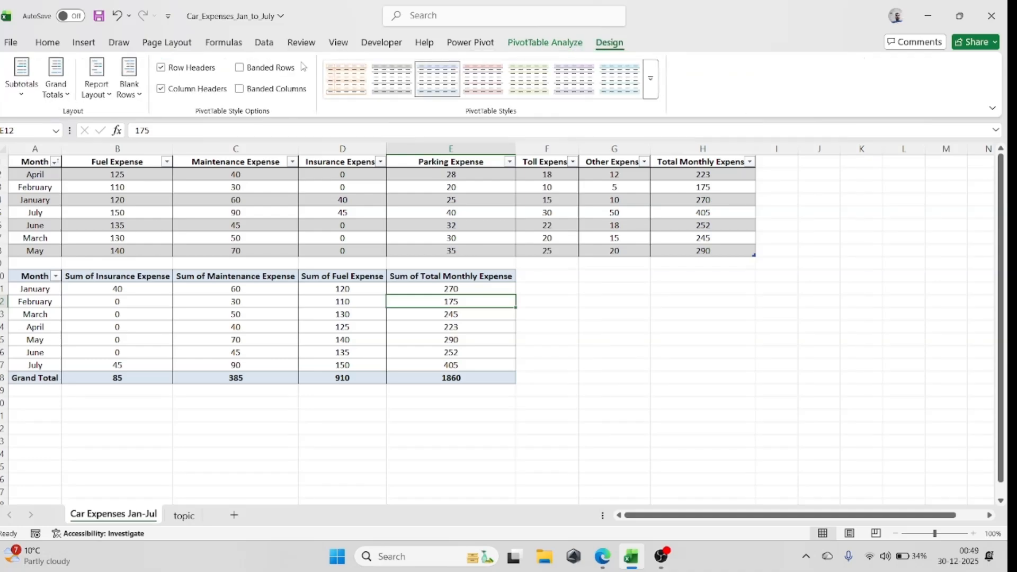
left_click(549, 45)
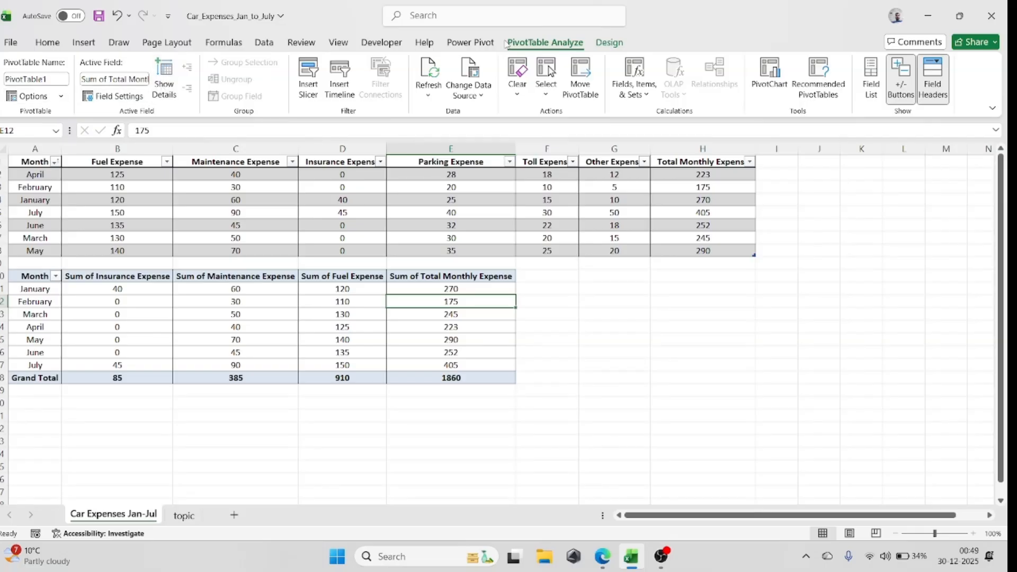
Step: Insert slicers for Month and Total Monthly Expense on the expense table and place them side by side over the PivotTable
left_click(342, 213)
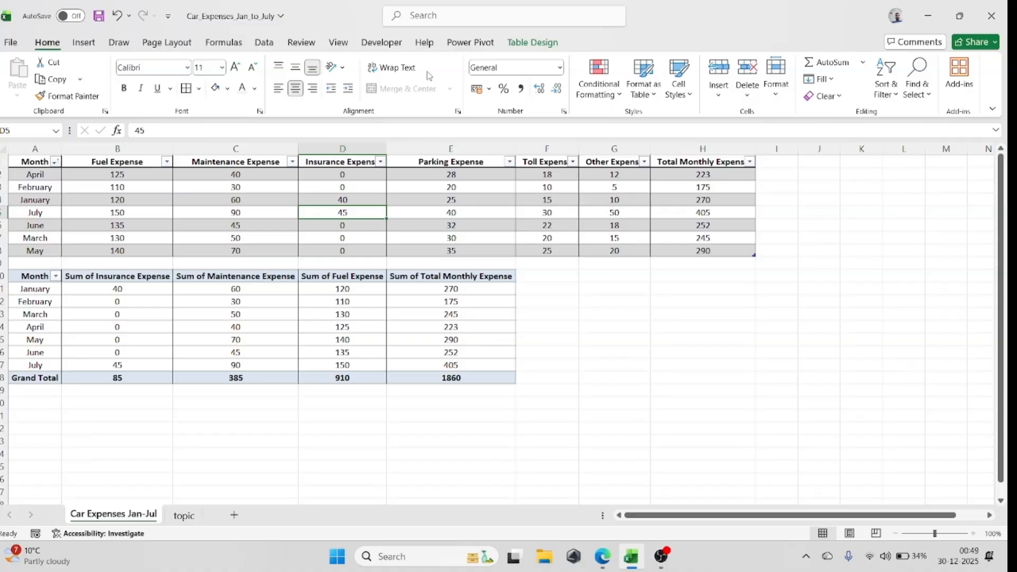
left_click(535, 43)
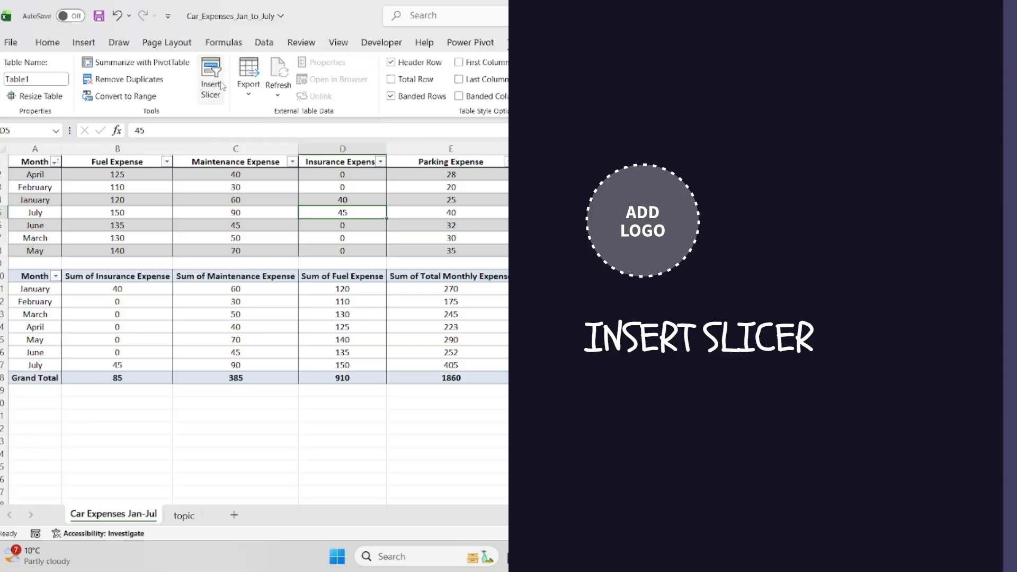
left_click(211, 80)
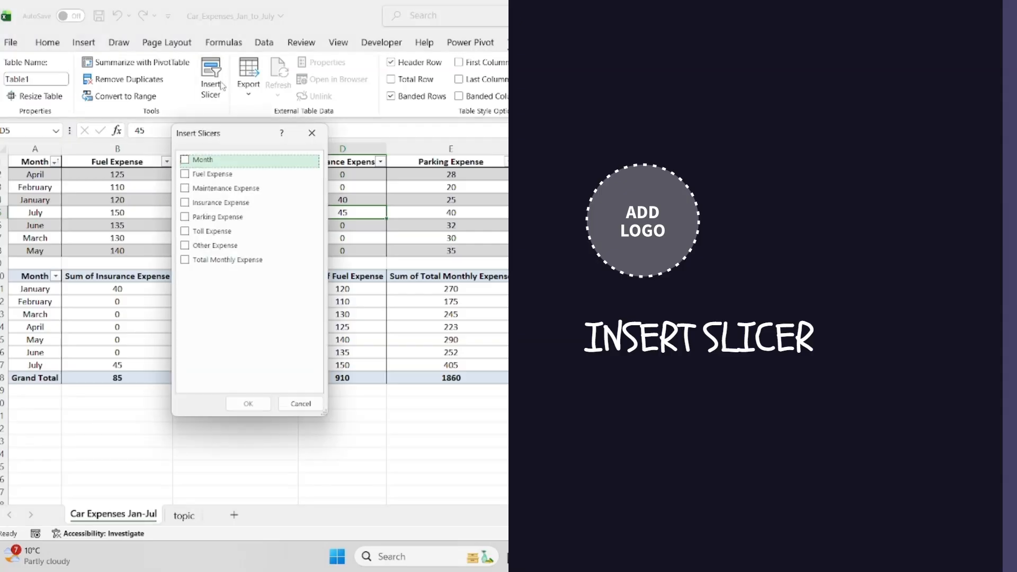
left_click(185, 175)
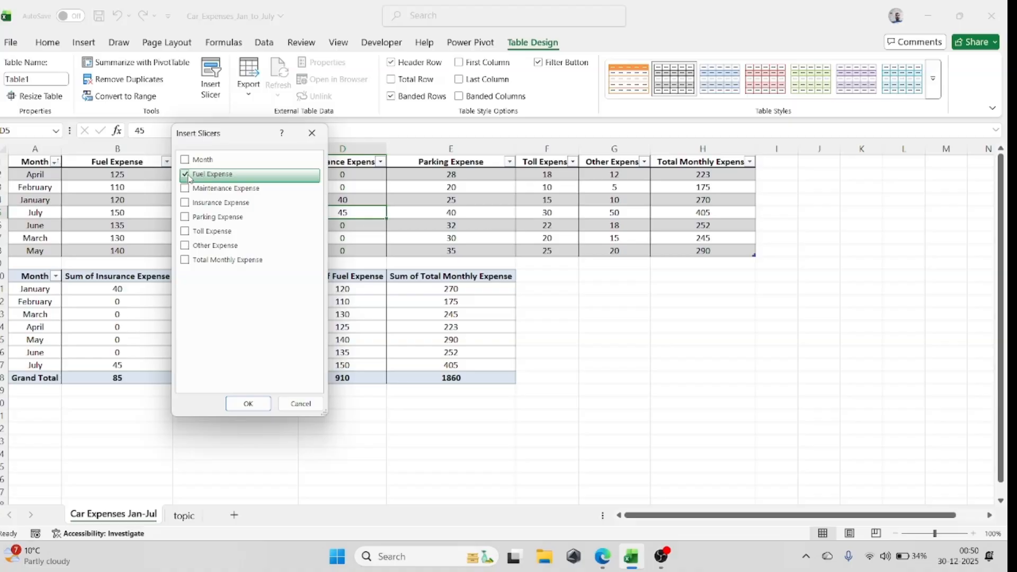
left_click(185, 175)
left_click(185, 160)
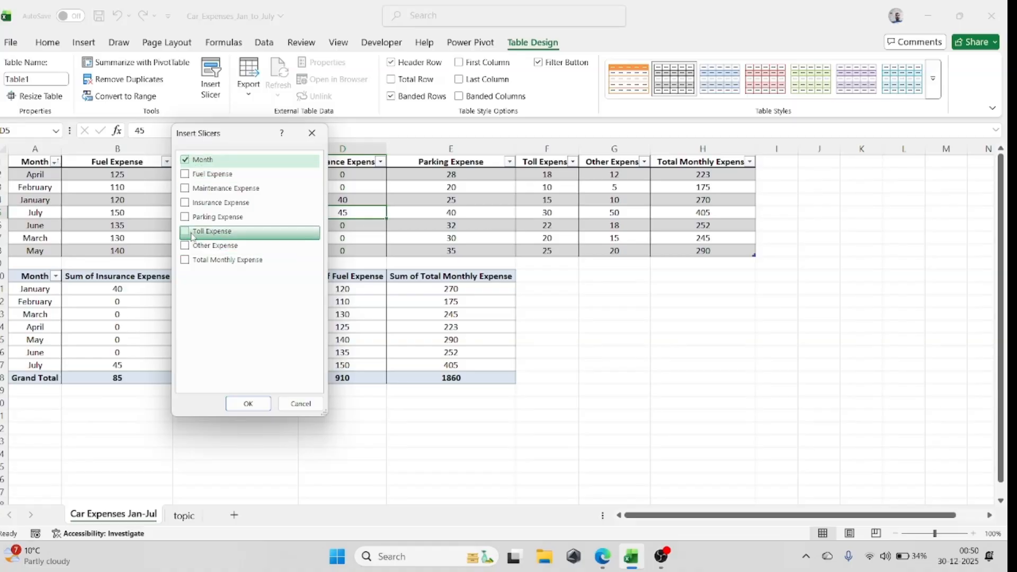
left_click(192, 260)
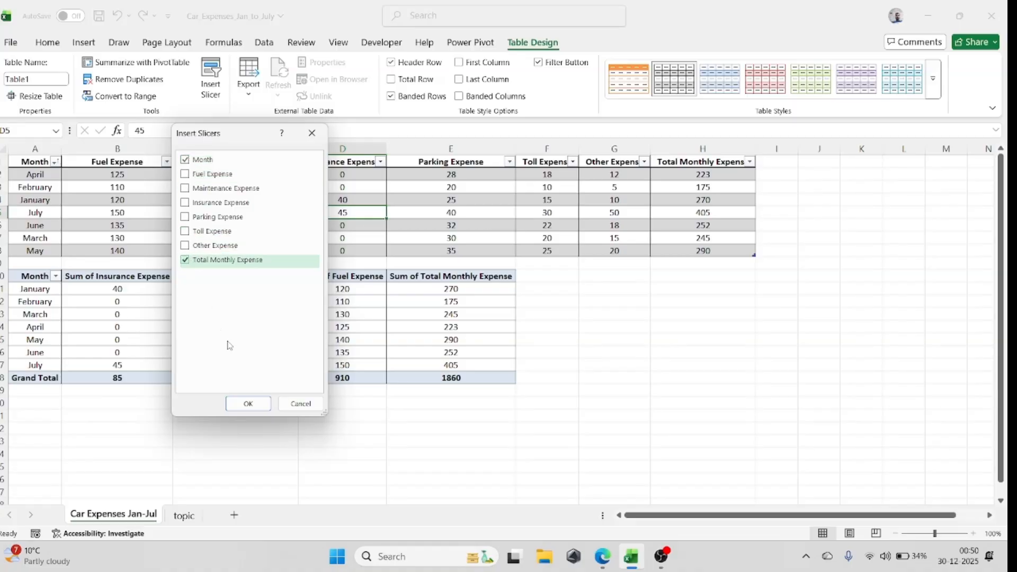
left_click(248, 404)
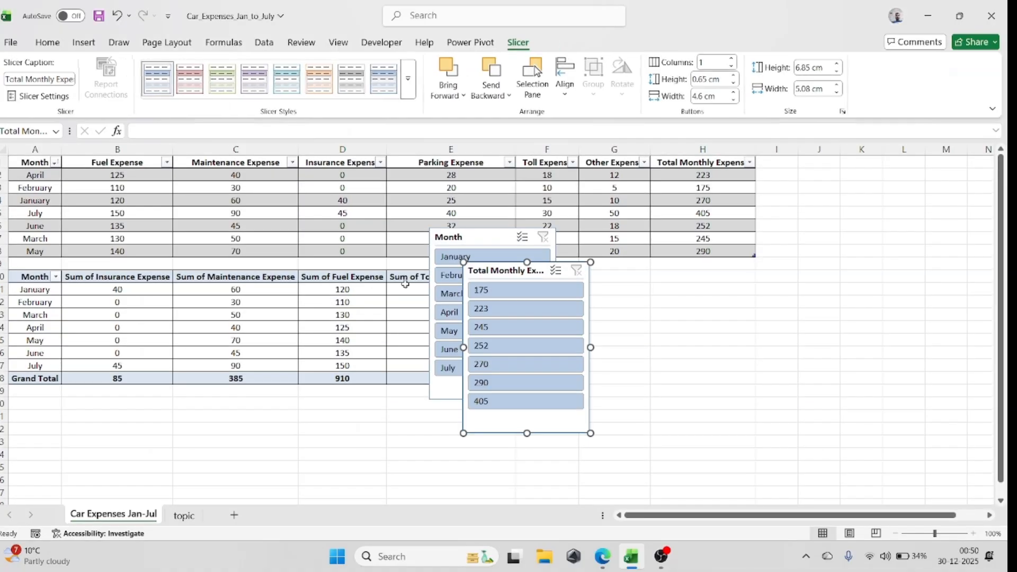
left_click_drag(483, 240, 138, 281)
left_click_drag(503, 280, 270, 281)
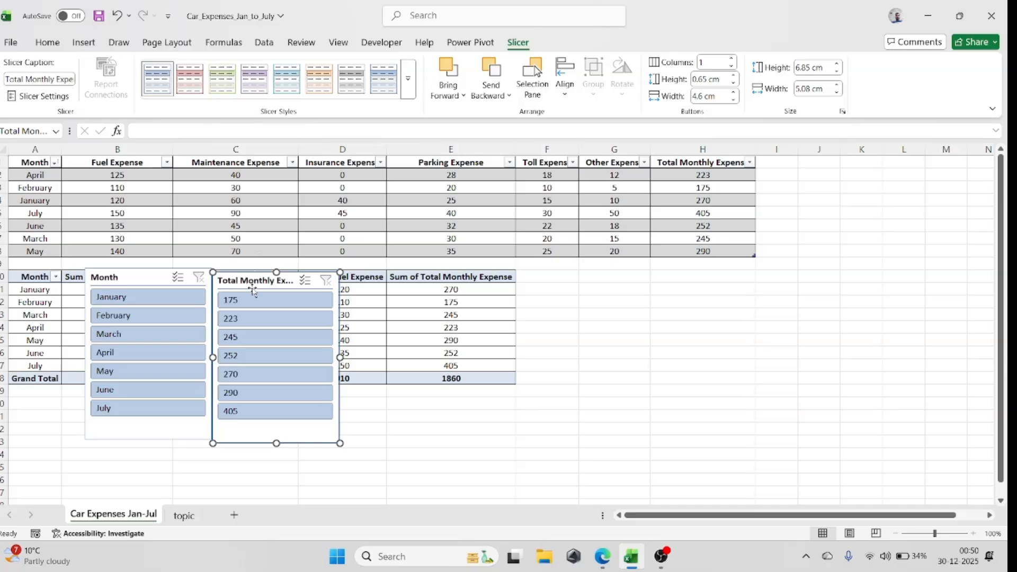
Step: Filter the expense table with the Month slicer by January, February and March, one month at a time
left_click(179, 277)
left_click(143, 301)
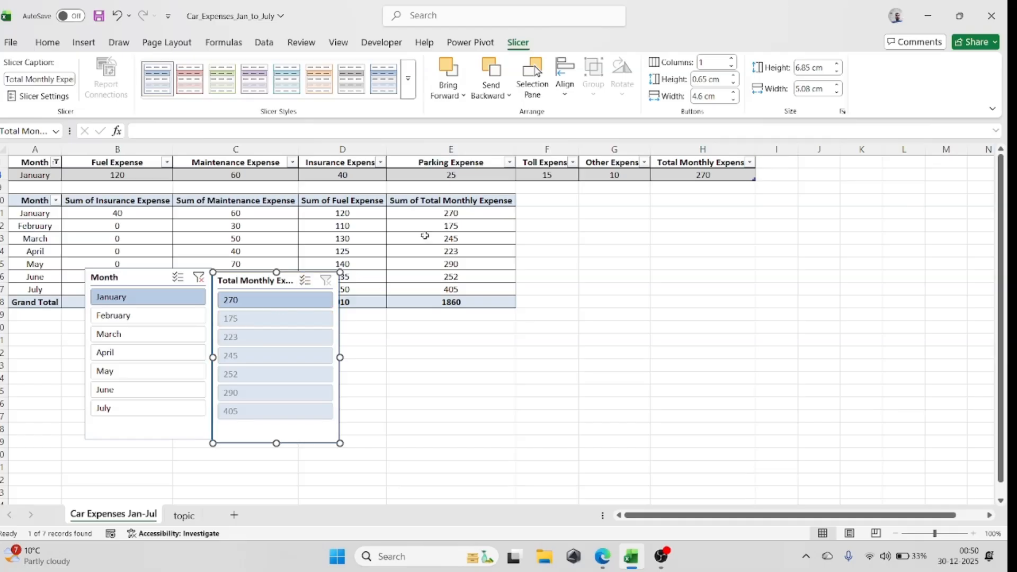
left_click(157, 314)
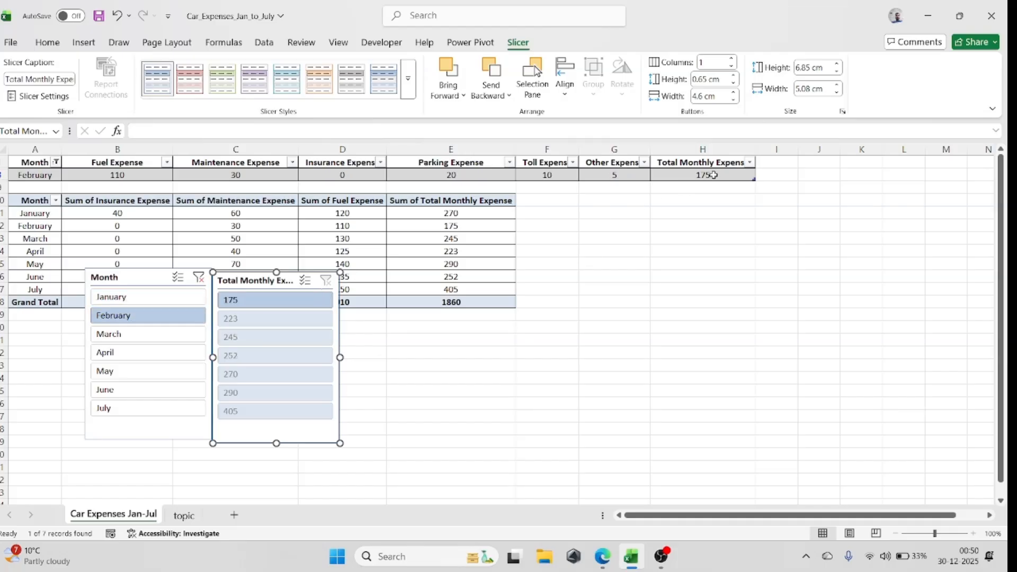
left_click(126, 341)
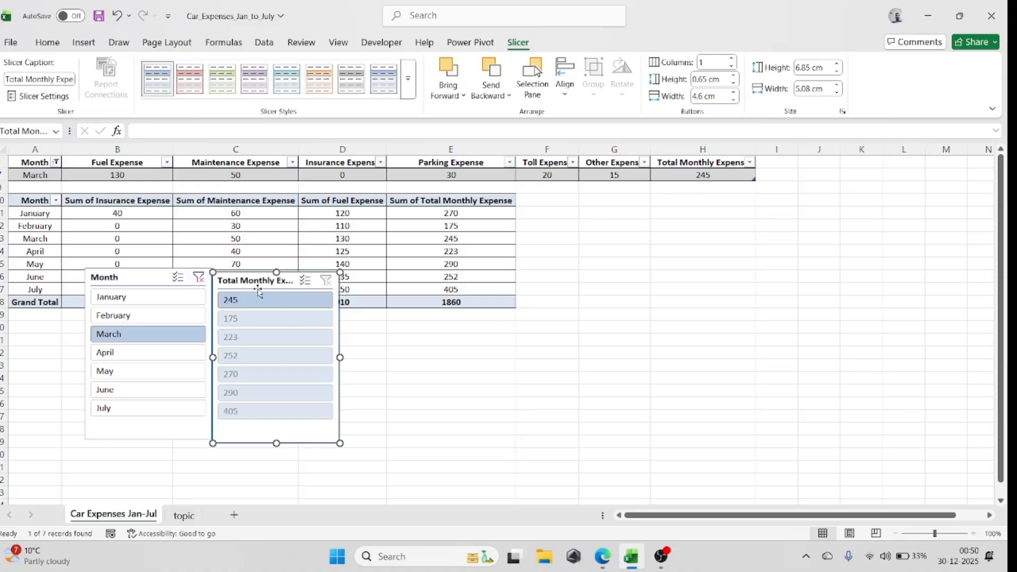
Step: Clear the Month slicer's filter on the expense table and bring up the table's design options
left_click(198, 278)
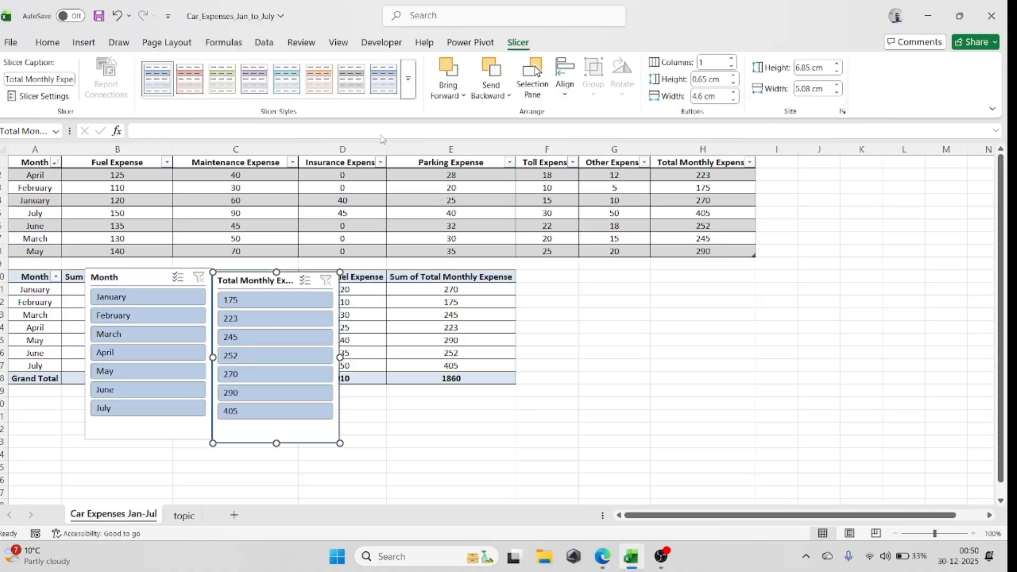
left_click(228, 170)
left_click(536, 44)
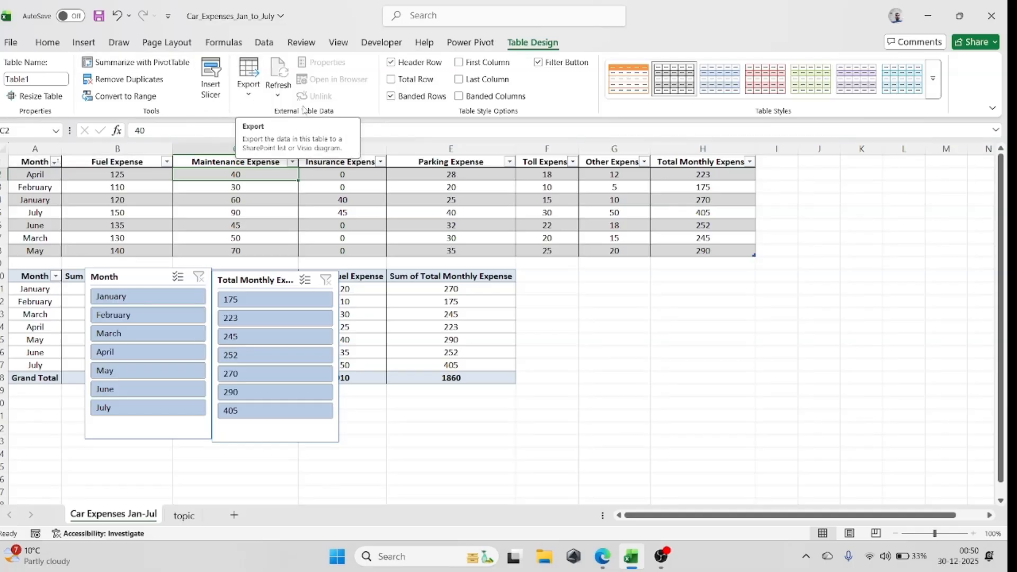
left_click(229, 214)
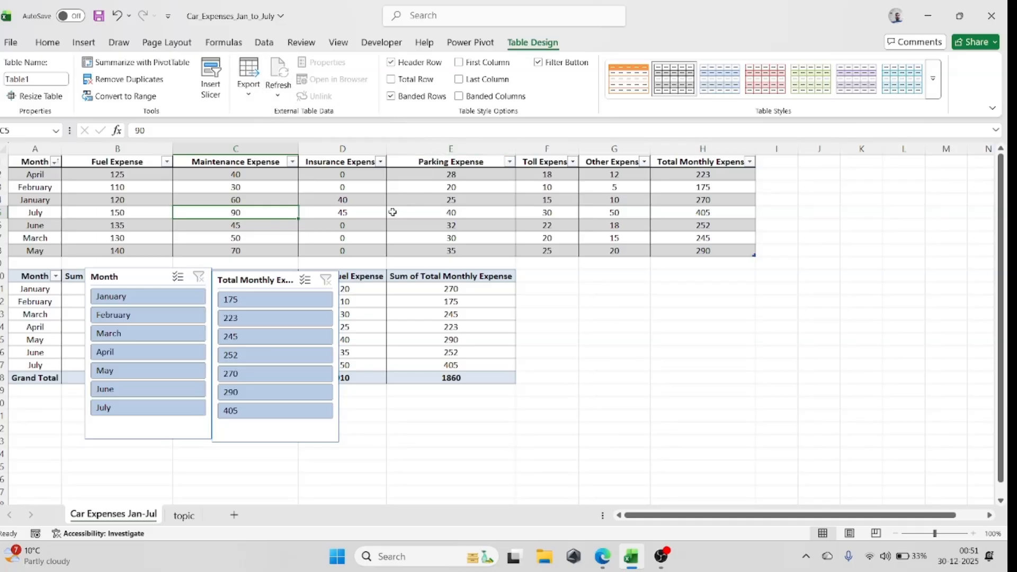
left_click(449, 208)
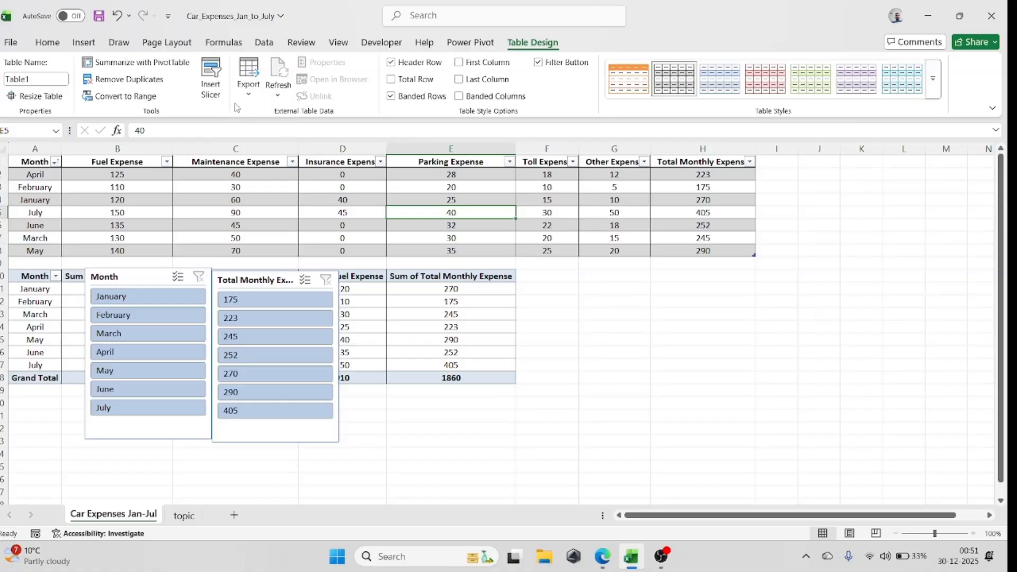
left_click(470, 42)
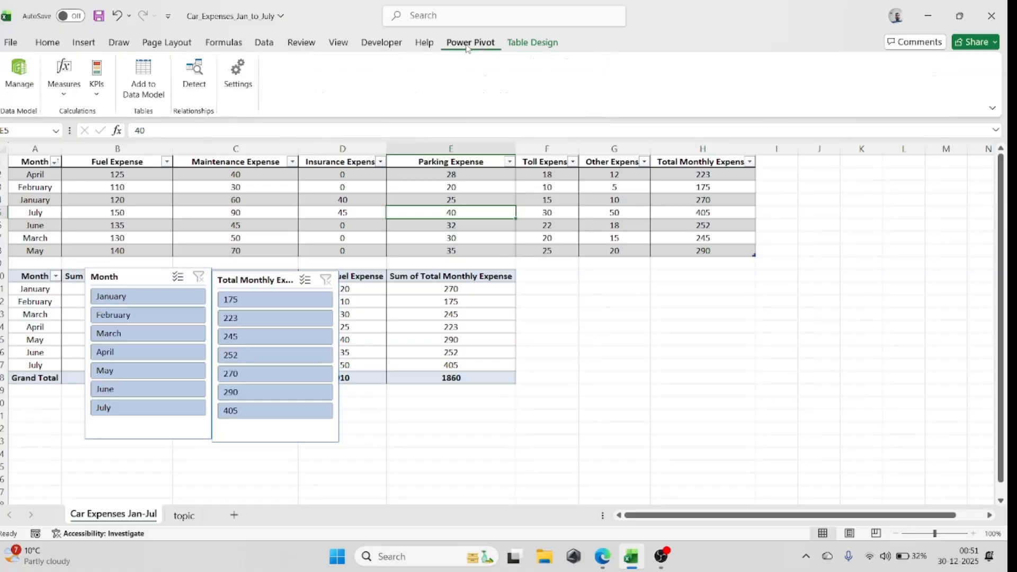
left_click(312, 190)
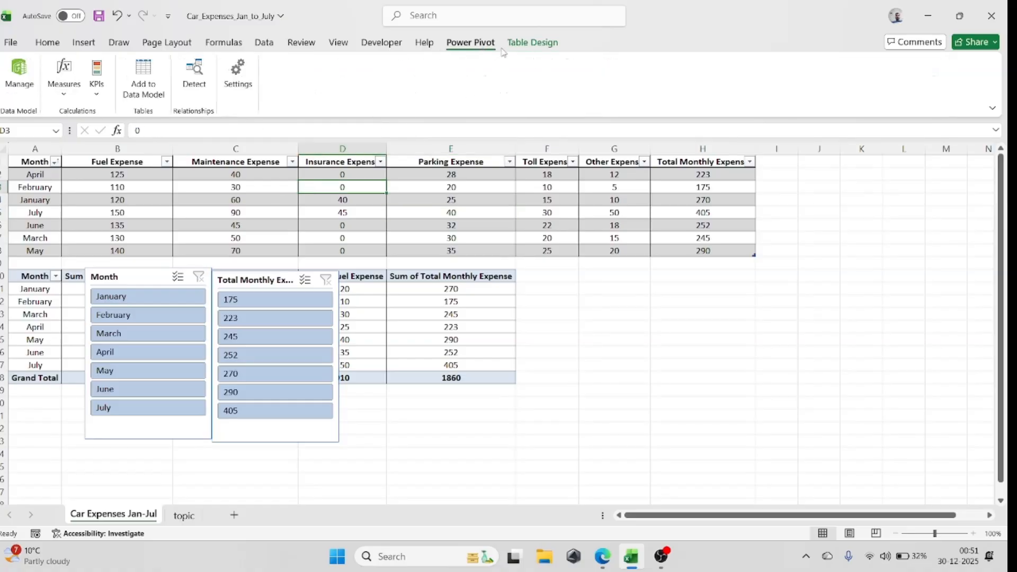
left_click(516, 45)
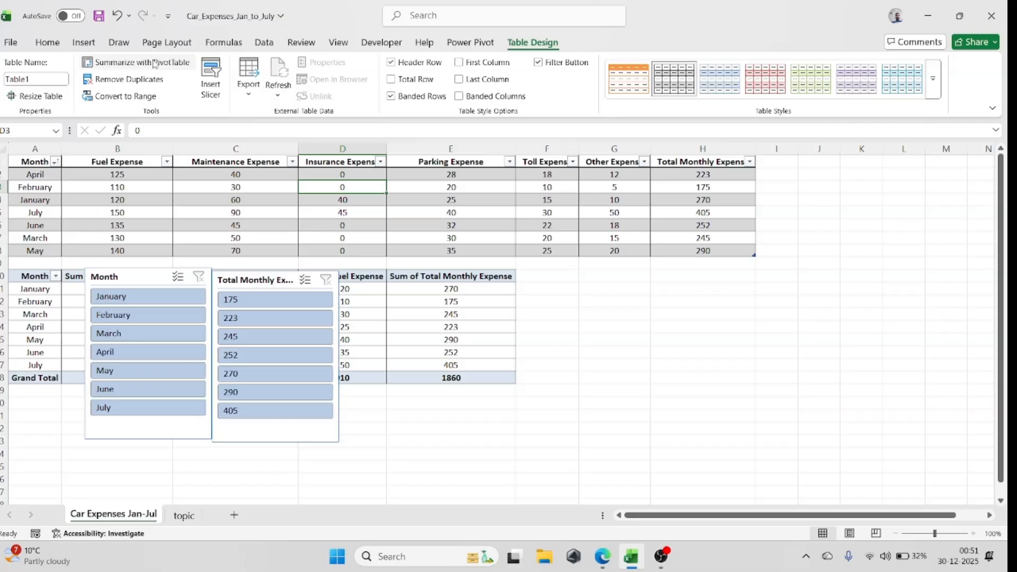
Step: Insert a Clustered Column PivotChart based on the monthly expense PivotTable
left_click(398, 292)
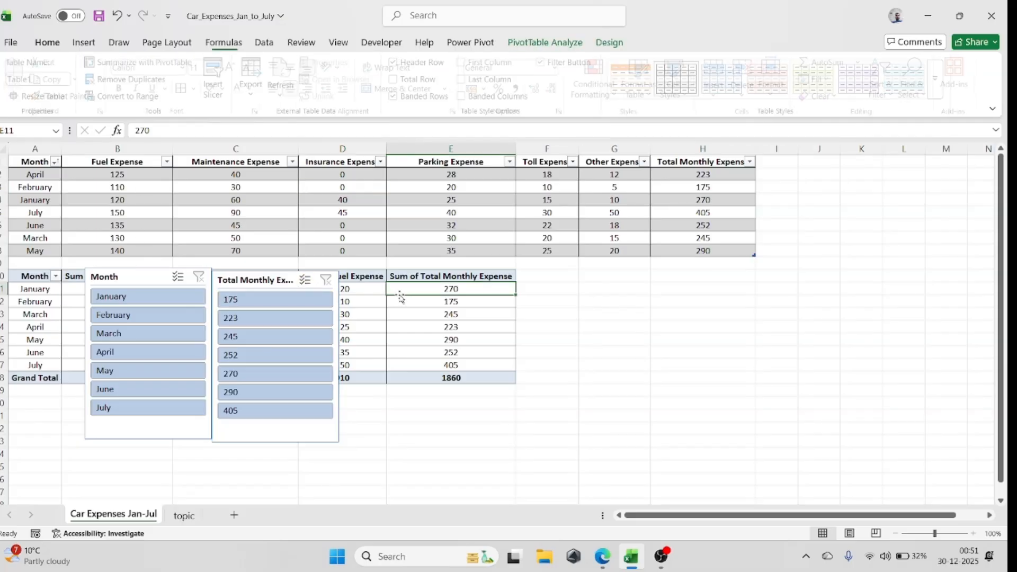
left_click(554, 45)
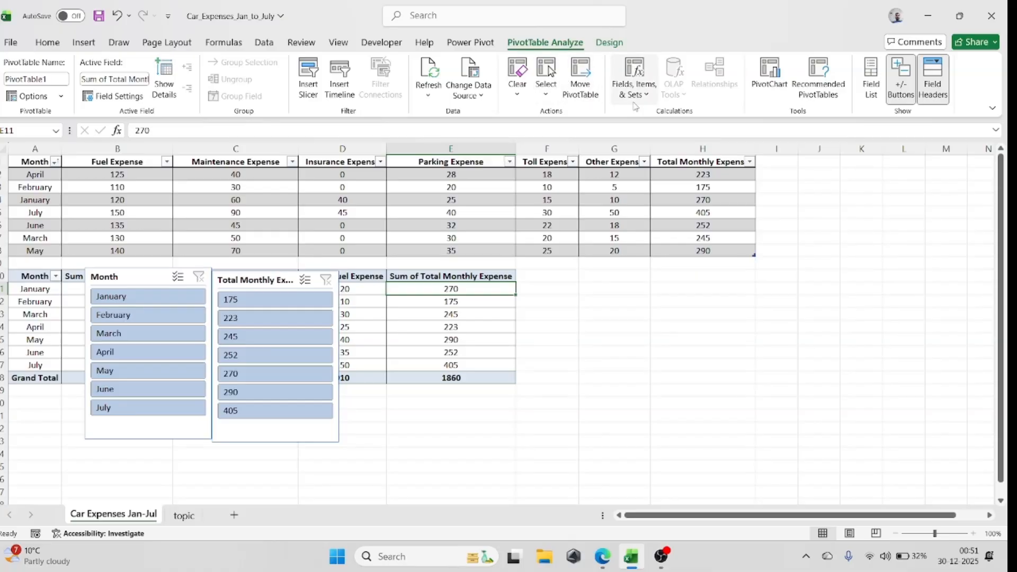
left_click(769, 77)
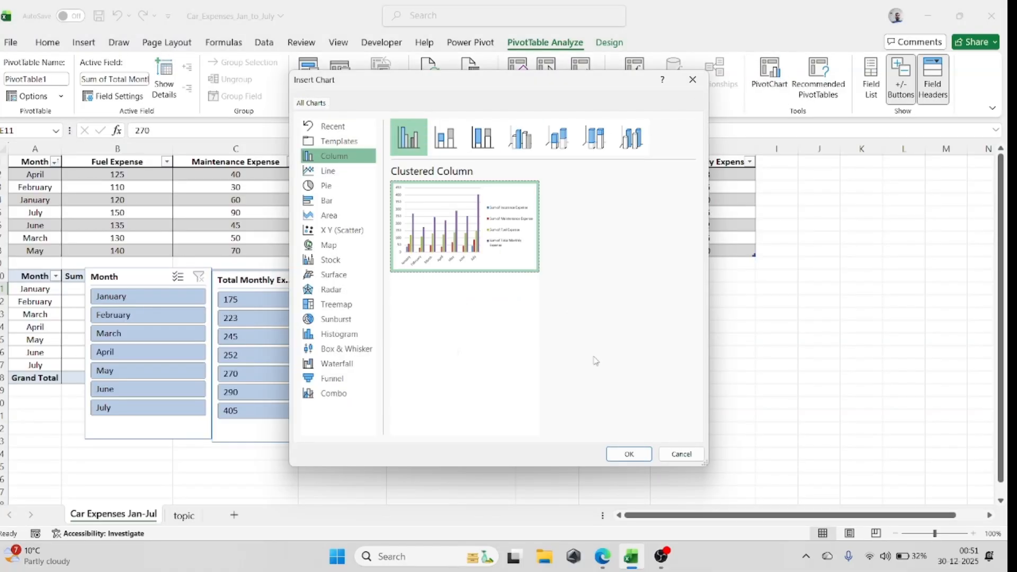
left_click(629, 454)
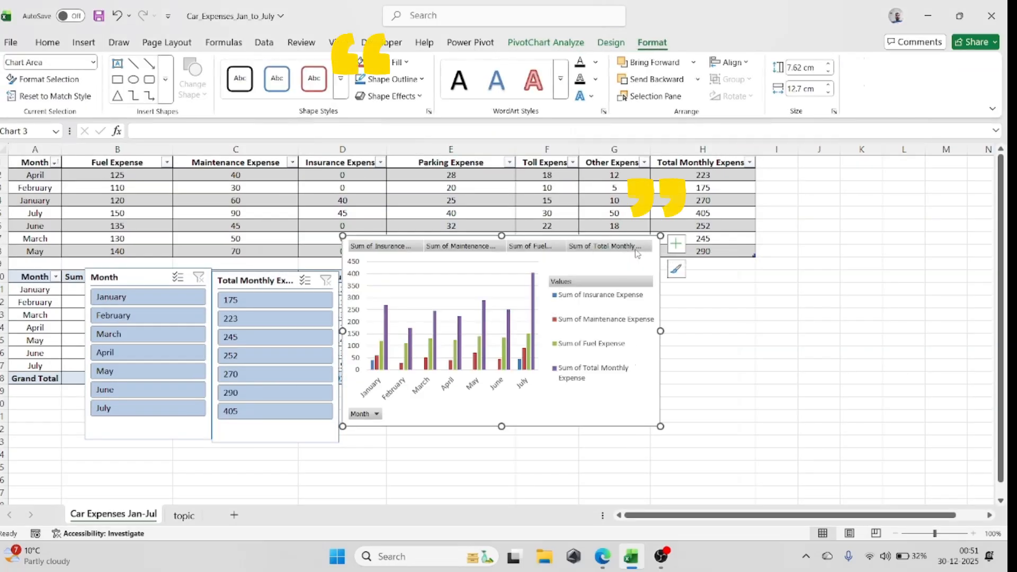
Step: Hide all field buttons on the PivotChart and move the chart down, clear of the expense table
right_click(632, 249)
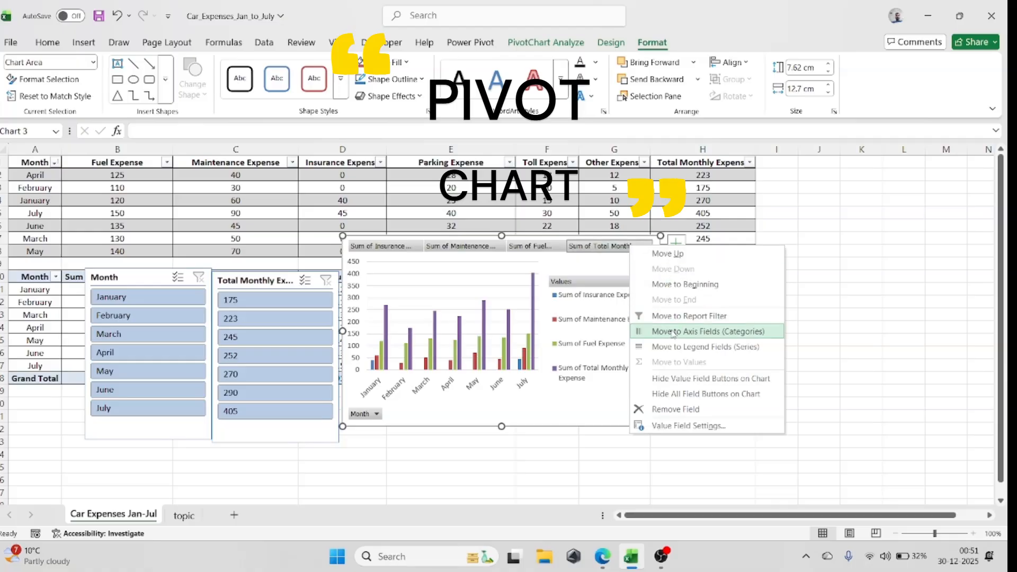
left_click(684, 393)
left_click_drag(597, 247, 596, 277)
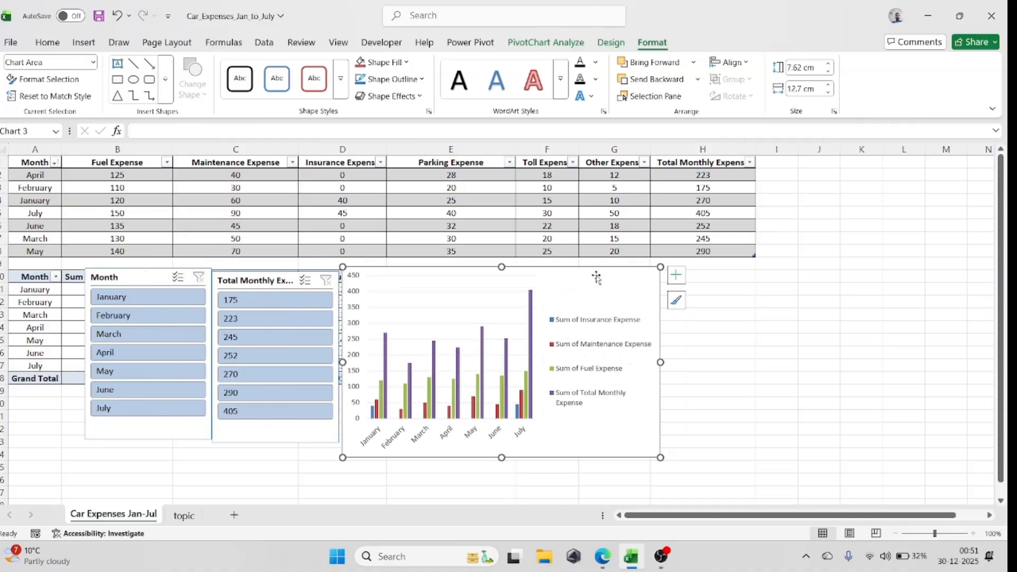
Step: Remove the gridlines and legend from the PivotChart and add data labels to its columns
left_click(676, 275)
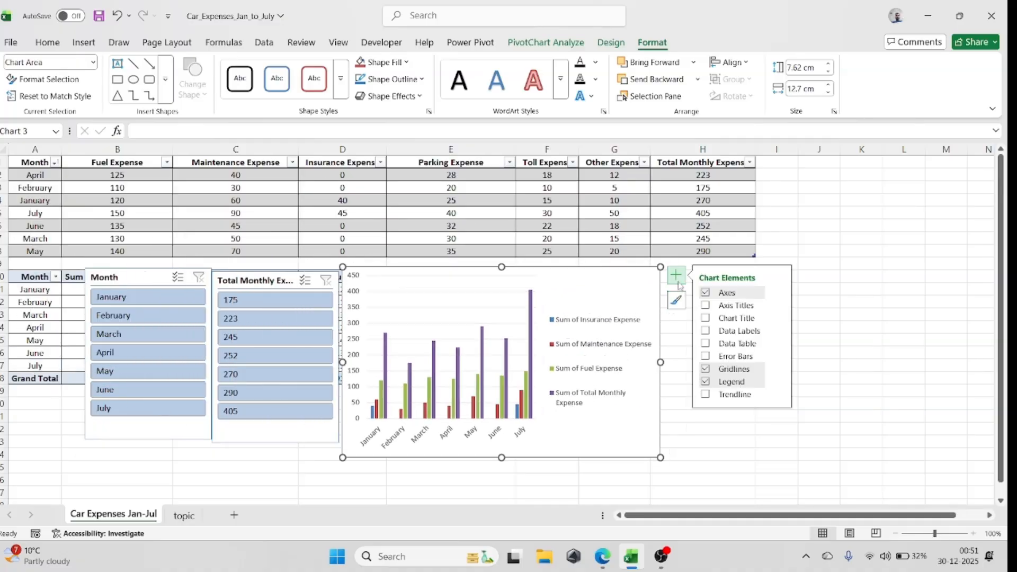
left_click(707, 382)
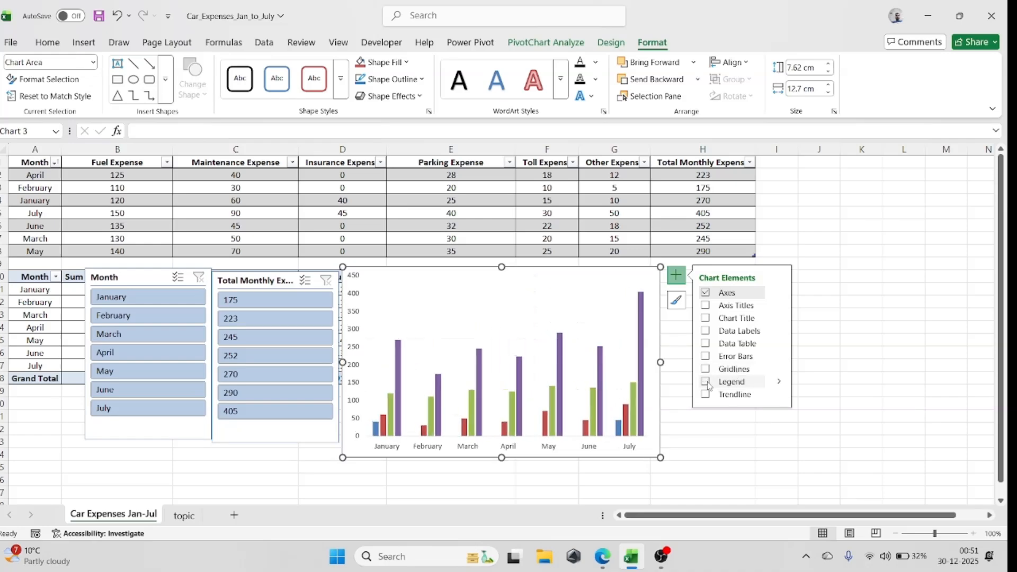
left_click(707, 382)
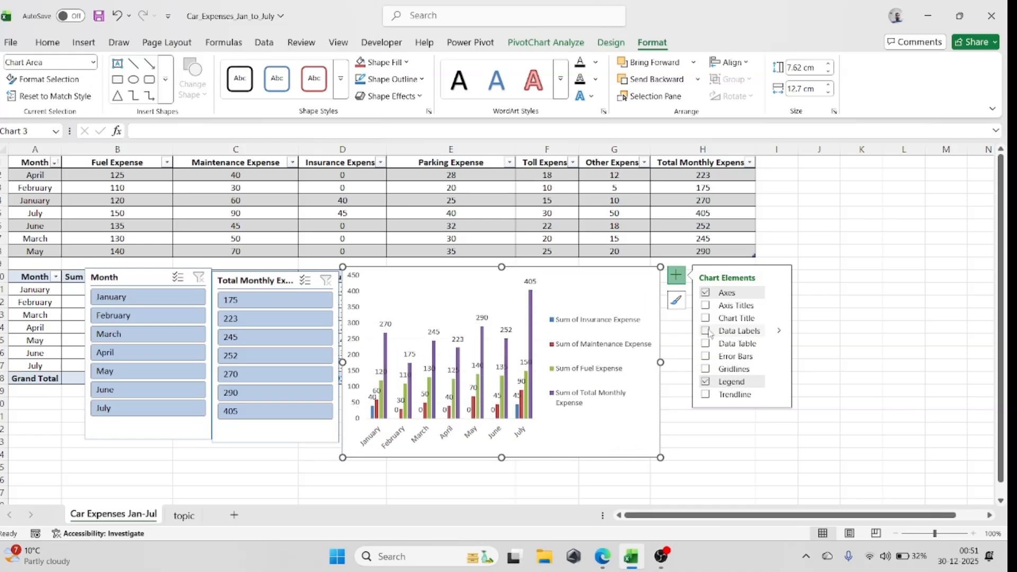
left_click(707, 331)
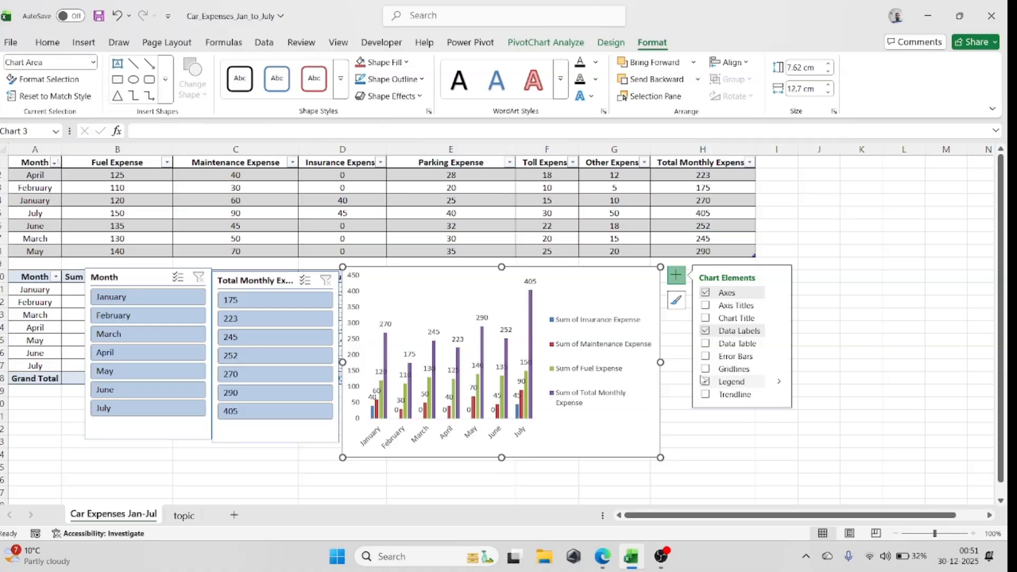
left_click(707, 382)
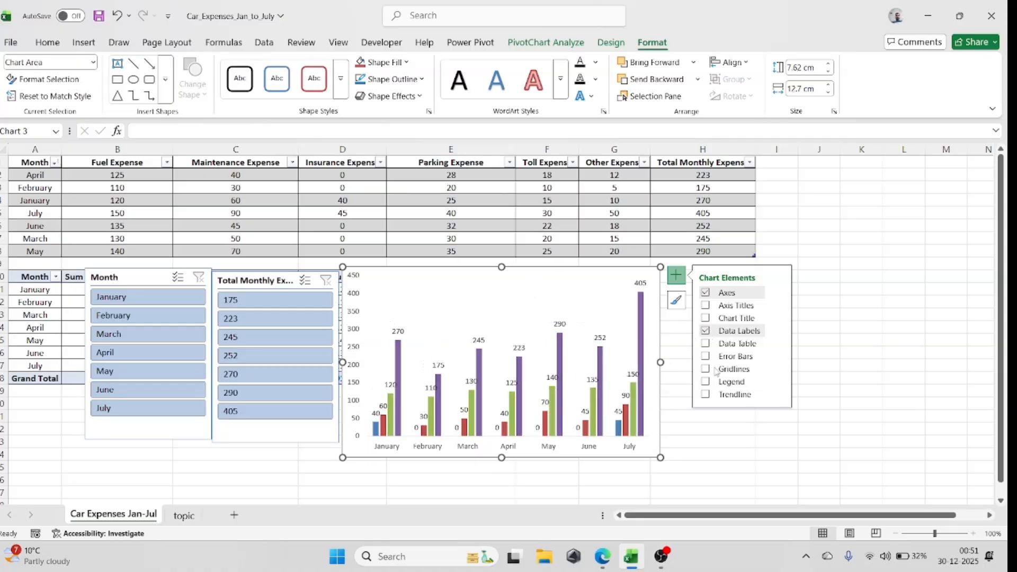
Step: Add a trendline based on the Sum of Total Monthly Expense series to the PivotChart
left_click(705, 395)
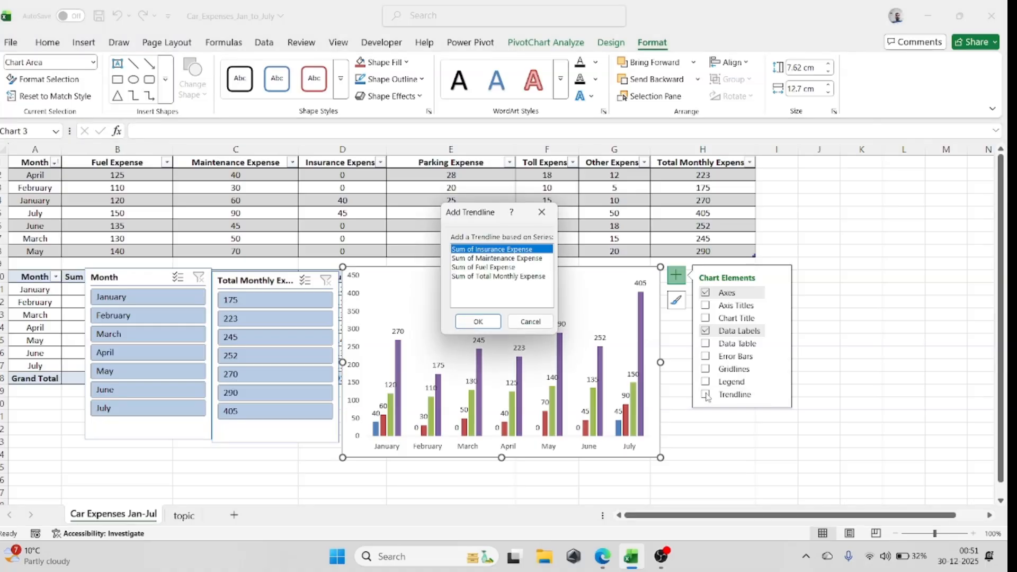
left_click(471, 277)
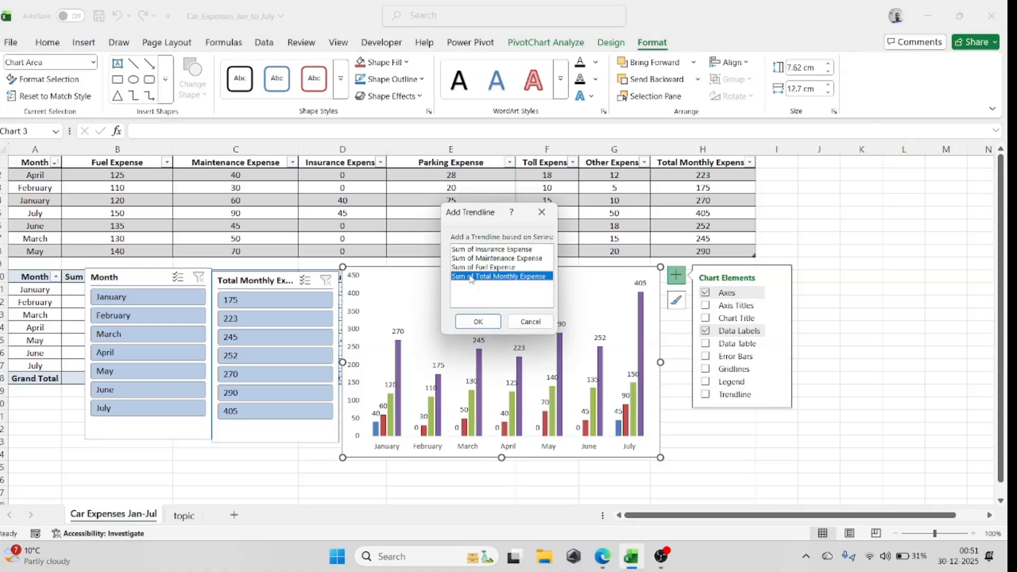
left_click(478, 321)
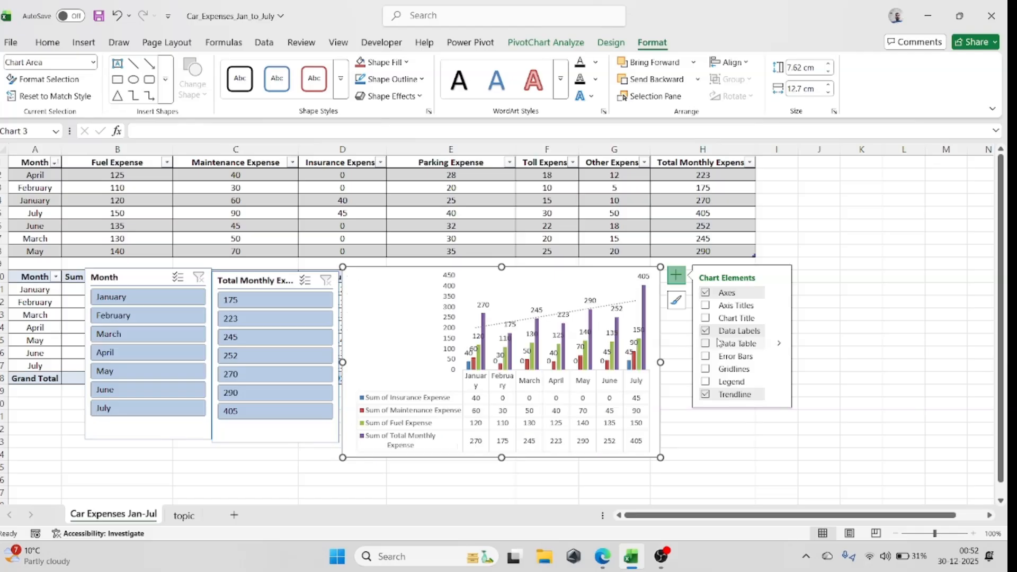
Step: Apply the chart style with outlined, unfilled columns to the PivotChart
left_click(681, 304)
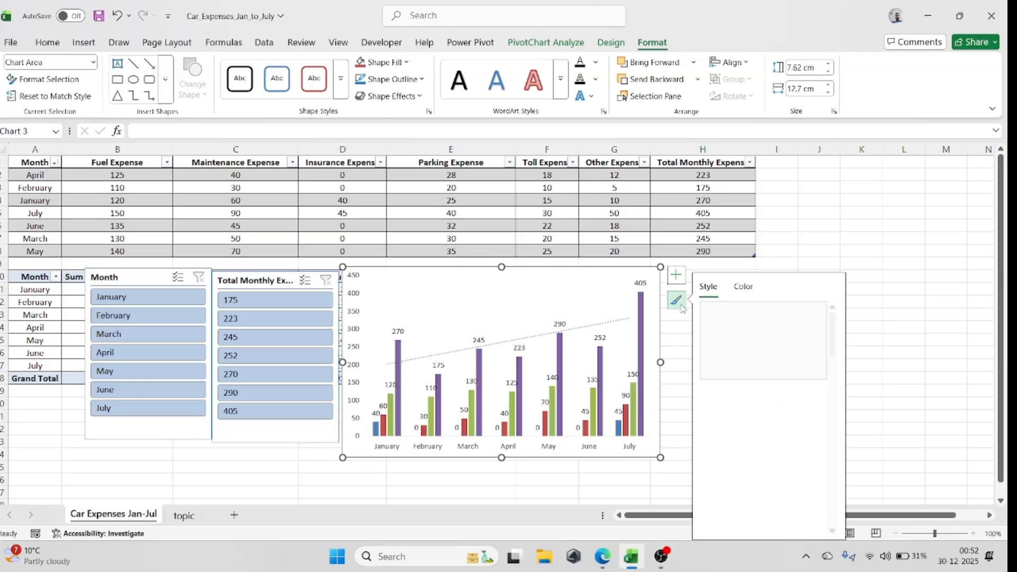
scroll(768, 402, "down", 5)
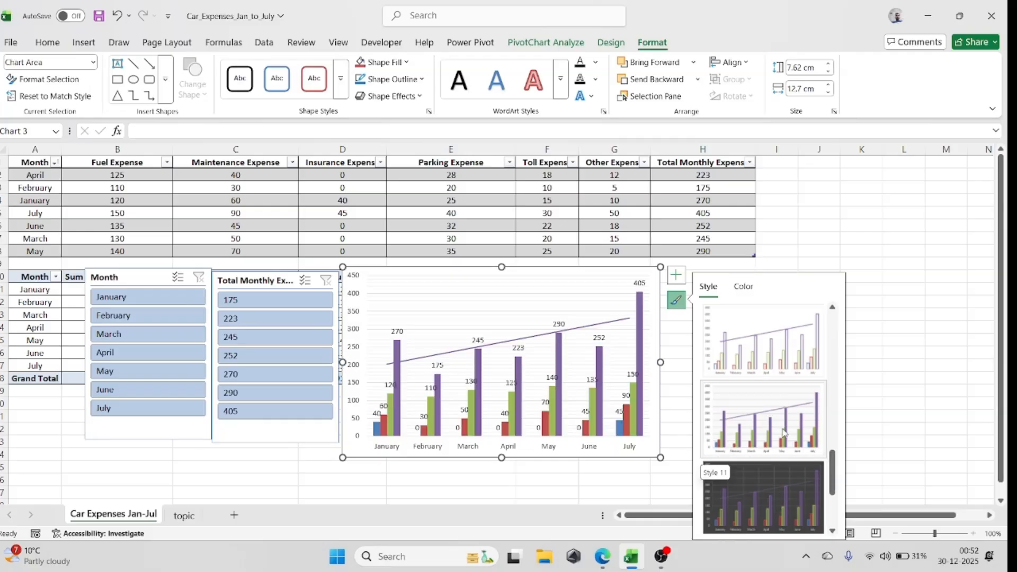
left_click(797, 336)
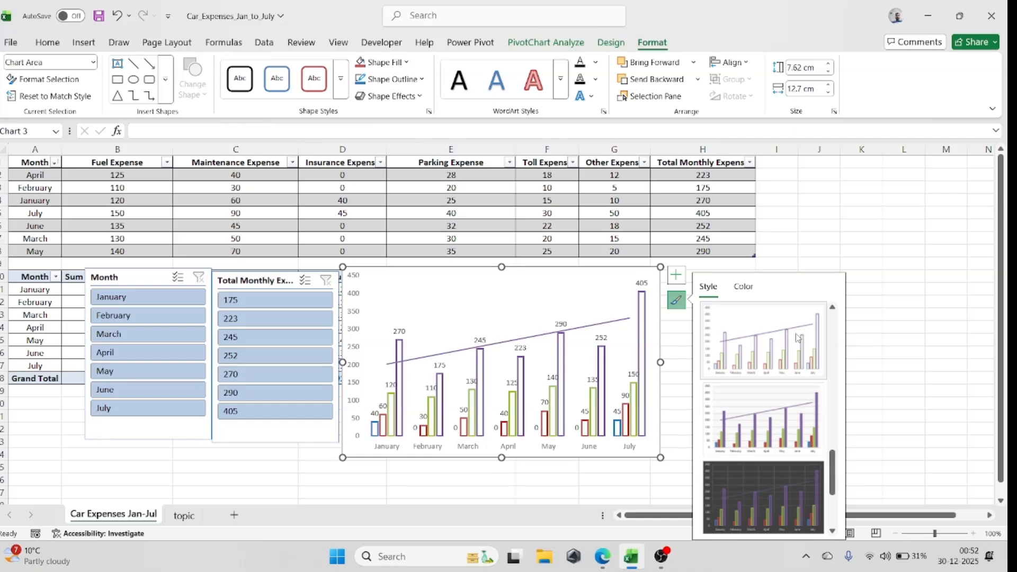
left_click(806, 239)
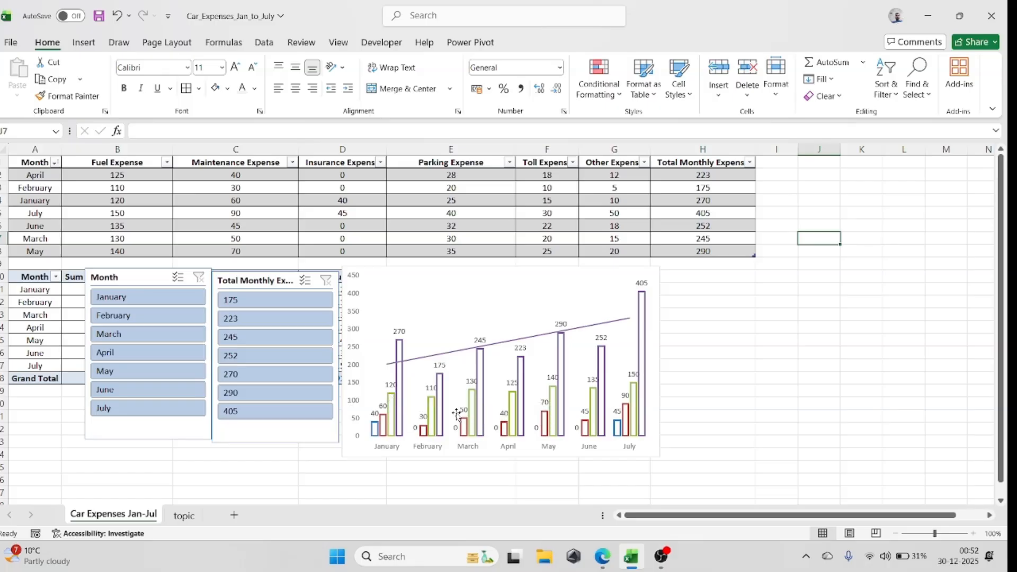
Step: Filter the expense table to the value 252 with the Total Monthly Expense slicer
left_click(276, 355)
Step: Try the gray and green light styles on the PivotTable and settle on the light teal style
left_click(76, 252)
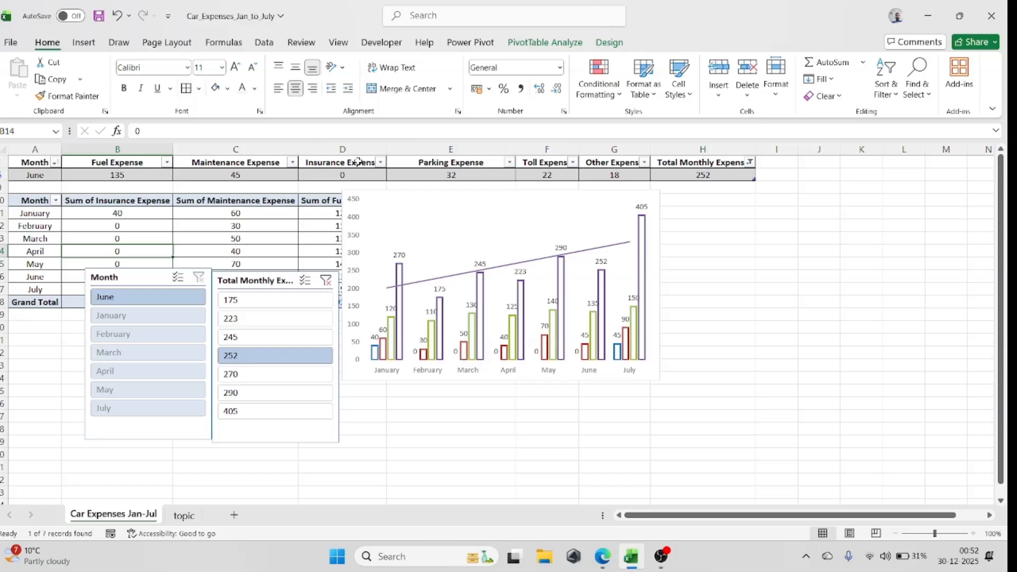
left_click(546, 43)
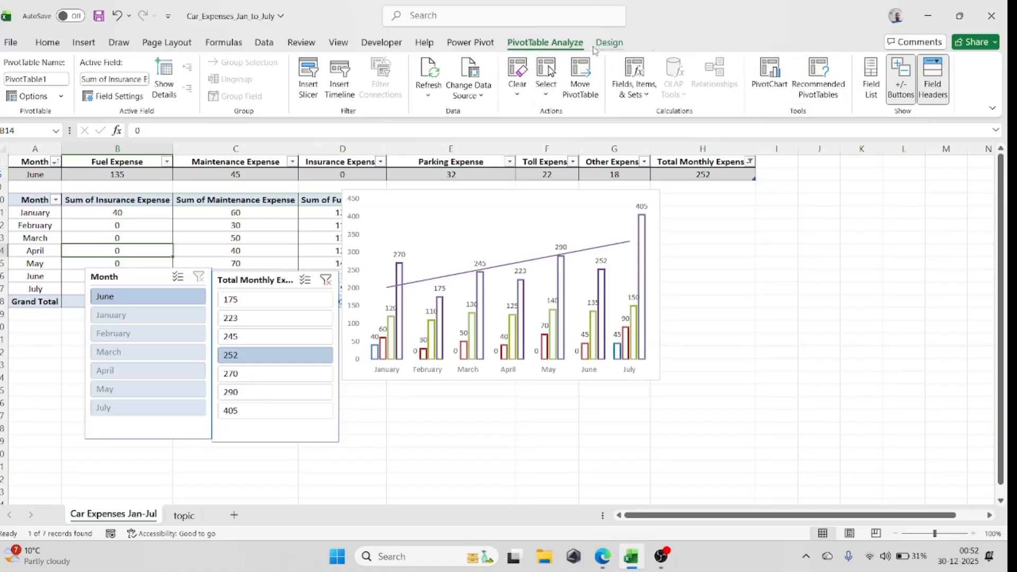
left_click(609, 42)
left_click(392, 84)
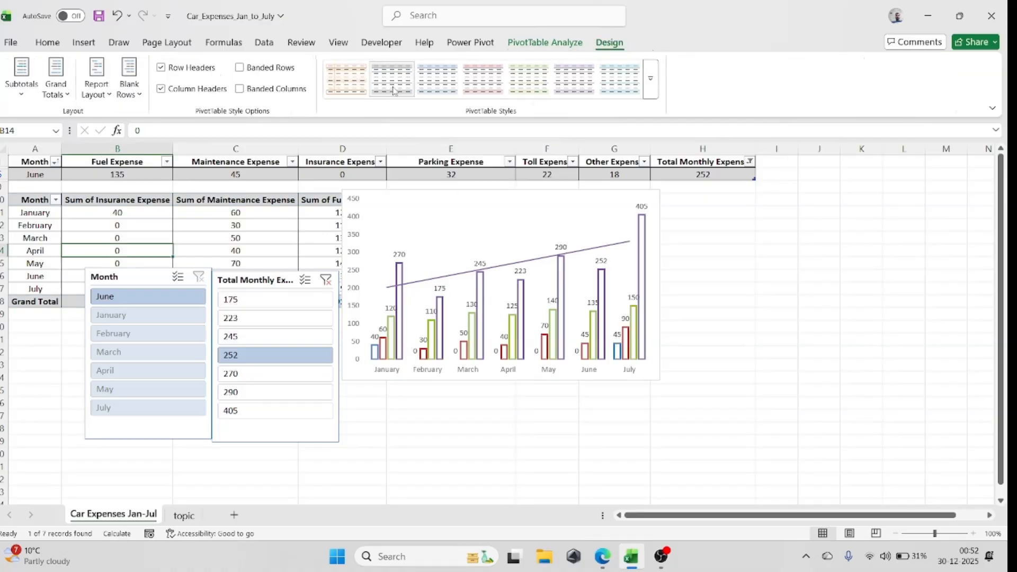
left_click(521, 85)
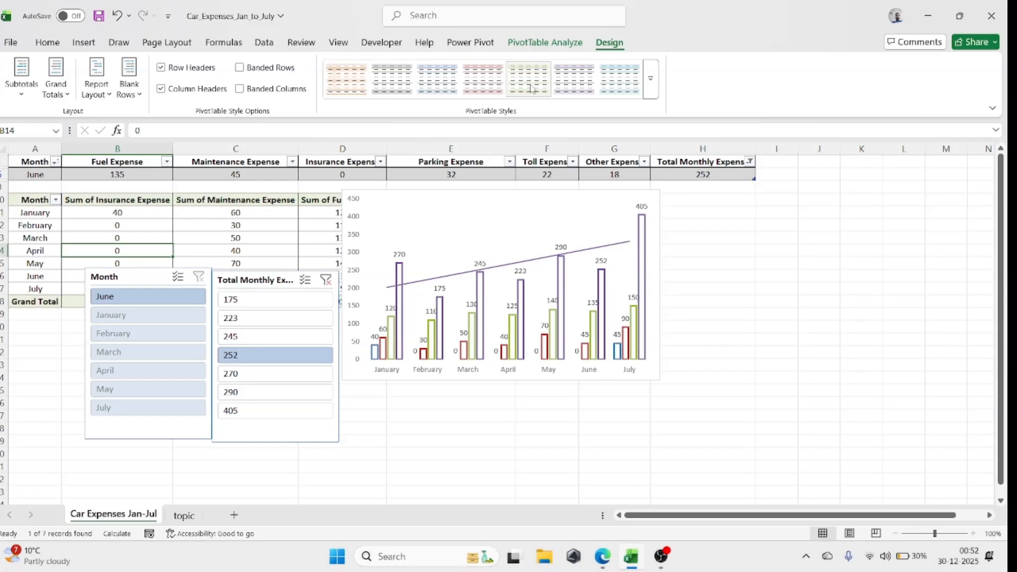
left_click(584, 80)
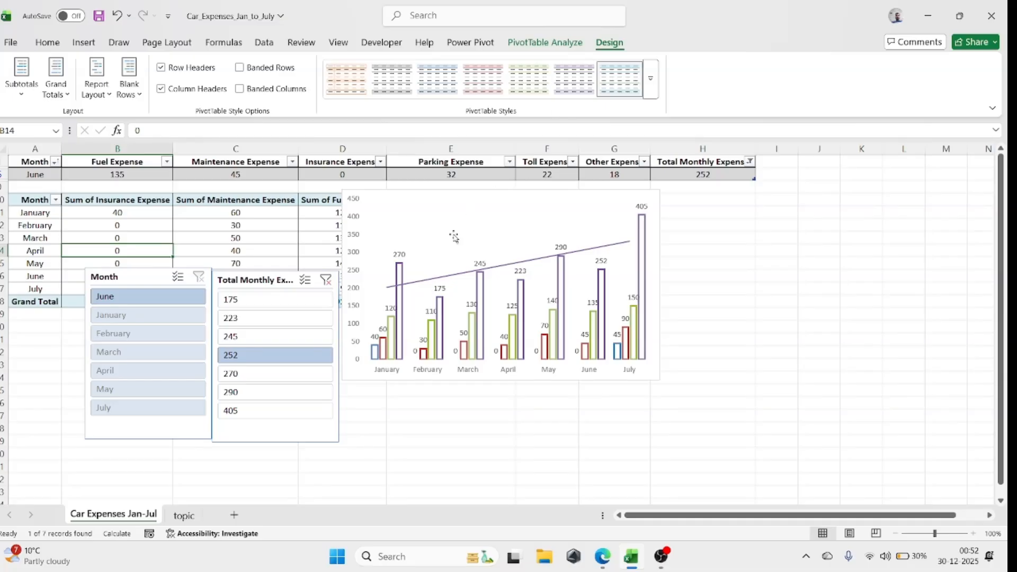
Step: Show the source records behind March's Sum of Maintenance Expense in the PivotTable on a new detail sheet
left_click(424, 225)
double_click(257, 238)
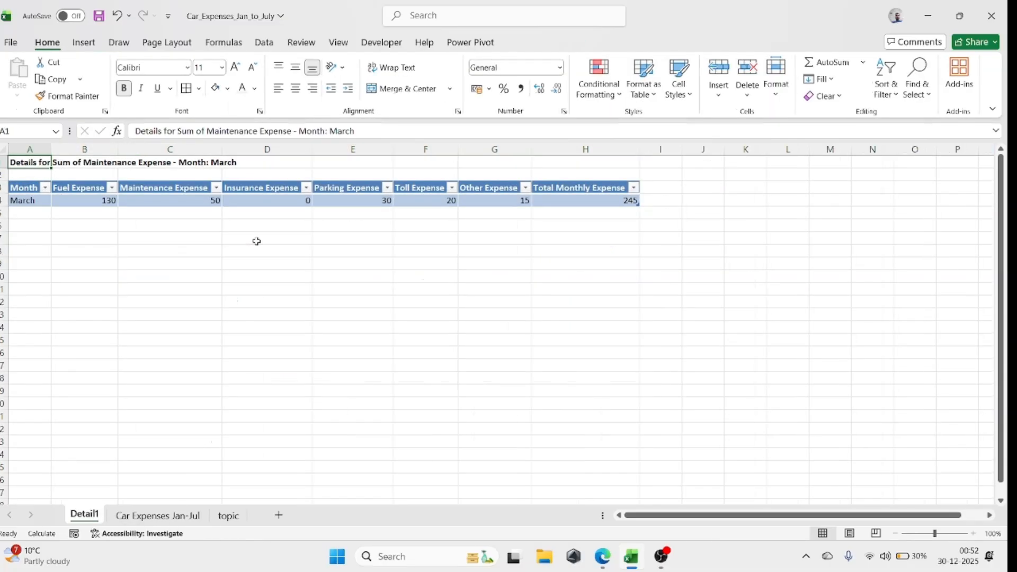
key("Down")
key("Down")
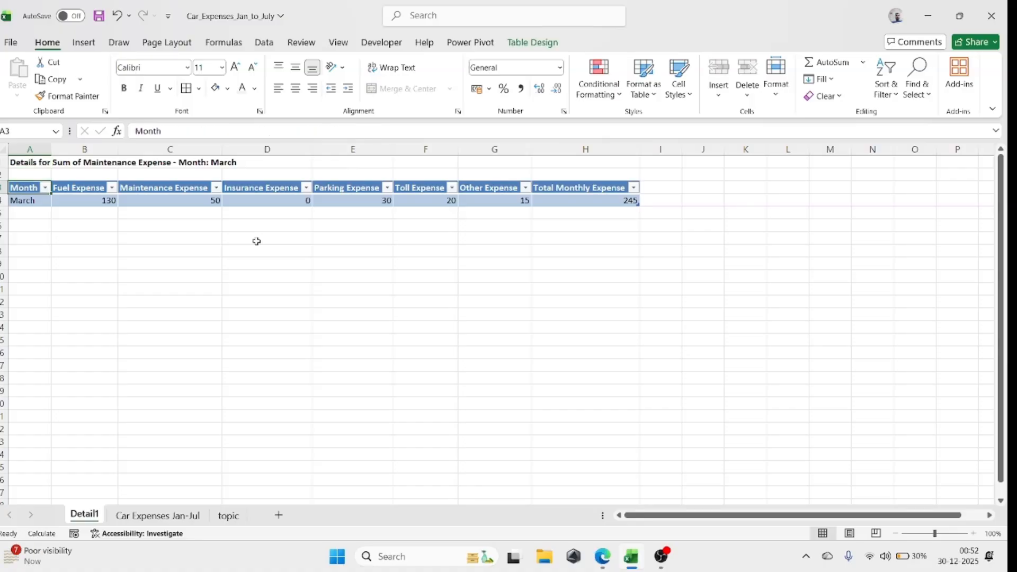
left_click(334, 216)
key("Up")
key("Up")
key("Up")
key("Up")
key("Down")
key("Down")
key("Down")
key("Down")
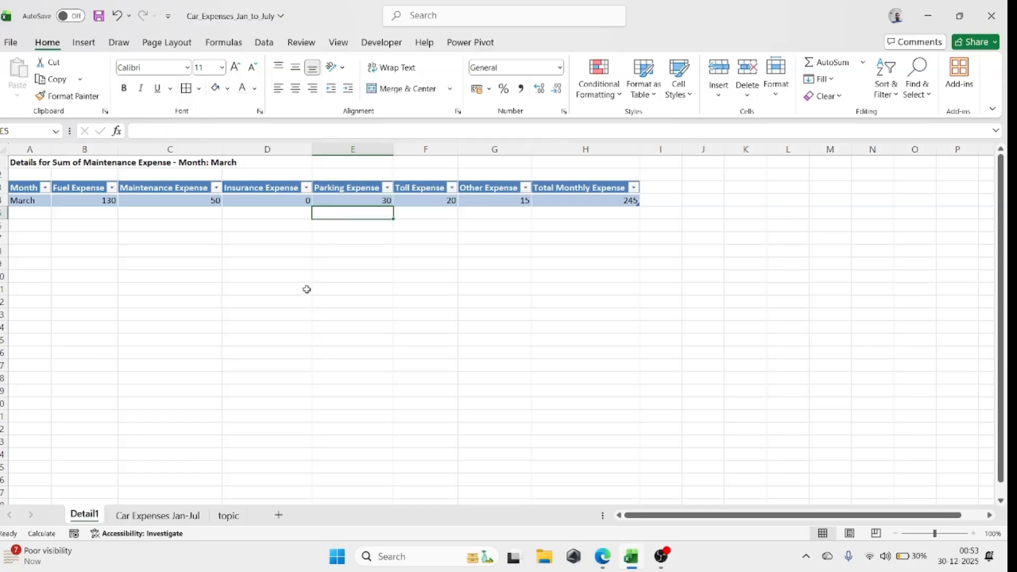
Step: Return to the Car Expenses Jan-Jul sheet and open the topic sheet to review the Excel table benefits
left_click(173, 516)
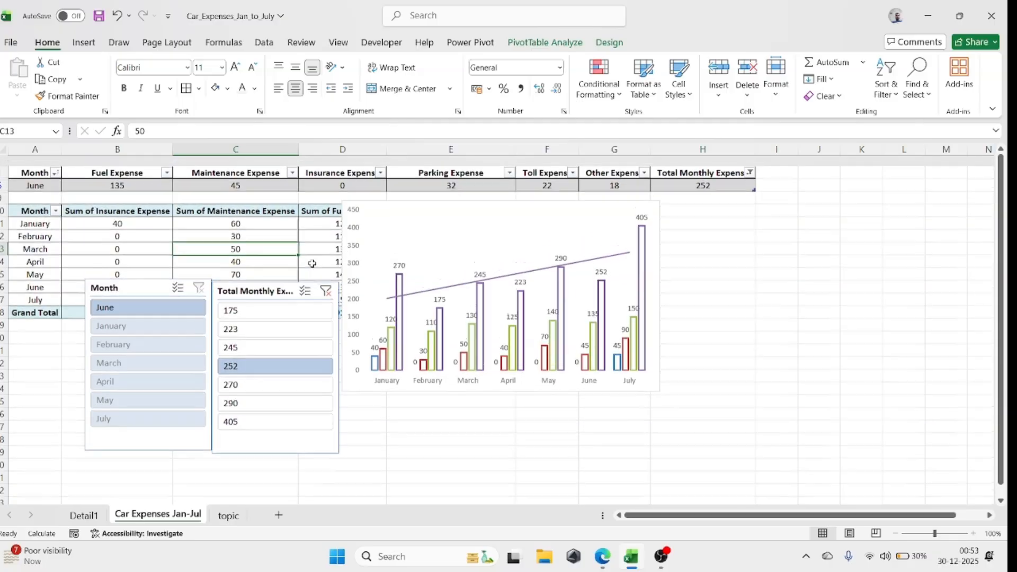
left_click(236, 516)
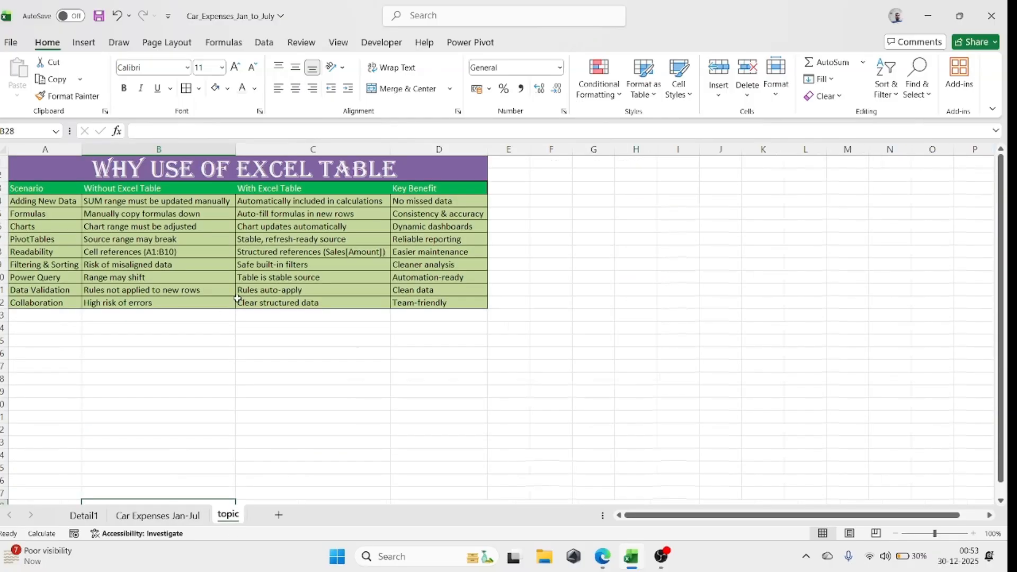
Step: Review the title and column headings of the Excel table comparison, from Scenario across to Key Benefit
left_click(321, 165)
left_click(209, 211)
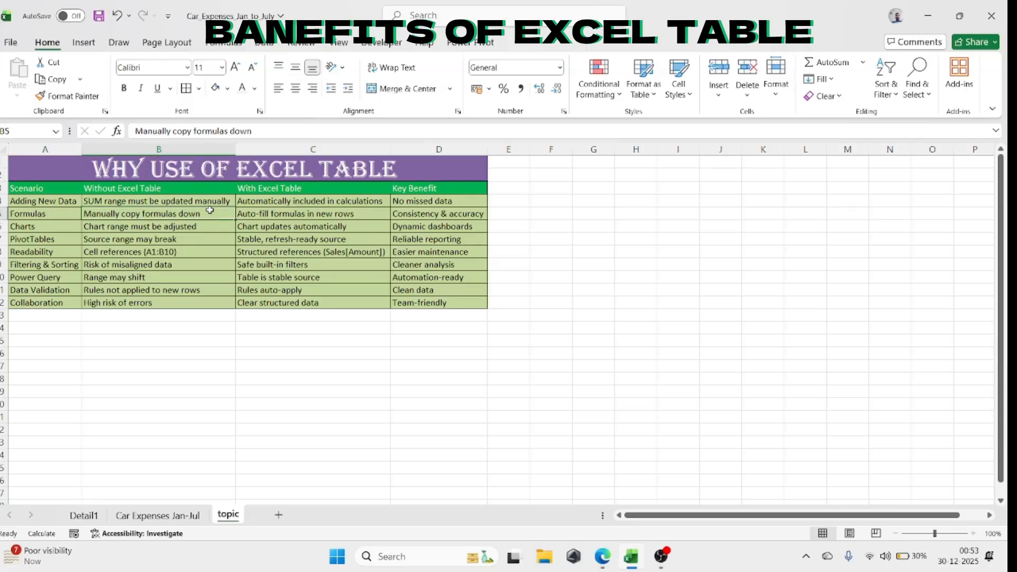
key("Up")
key("Up")
key("Up")
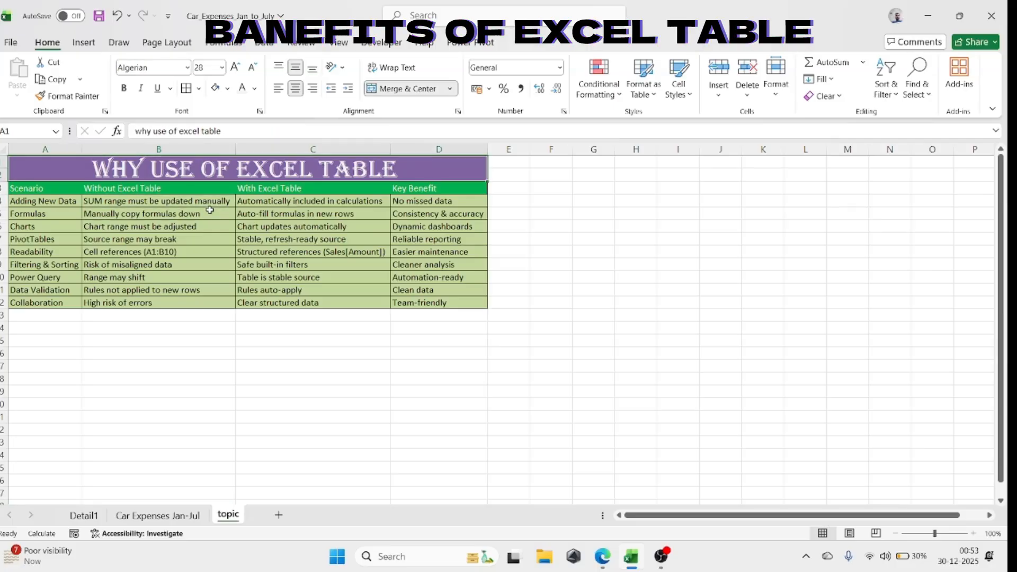
key("Down")
key("Right")
key("Right")
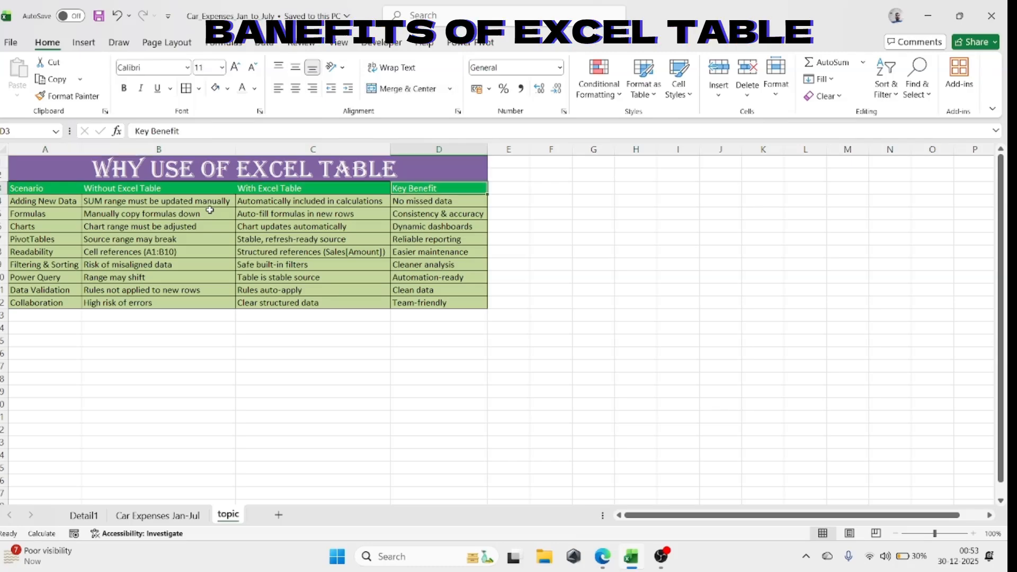
Step: Compare working without and with an Excel table for the Adding New Data, Formulas, Charts and PivotTables scenarios
left_click(189, 199)
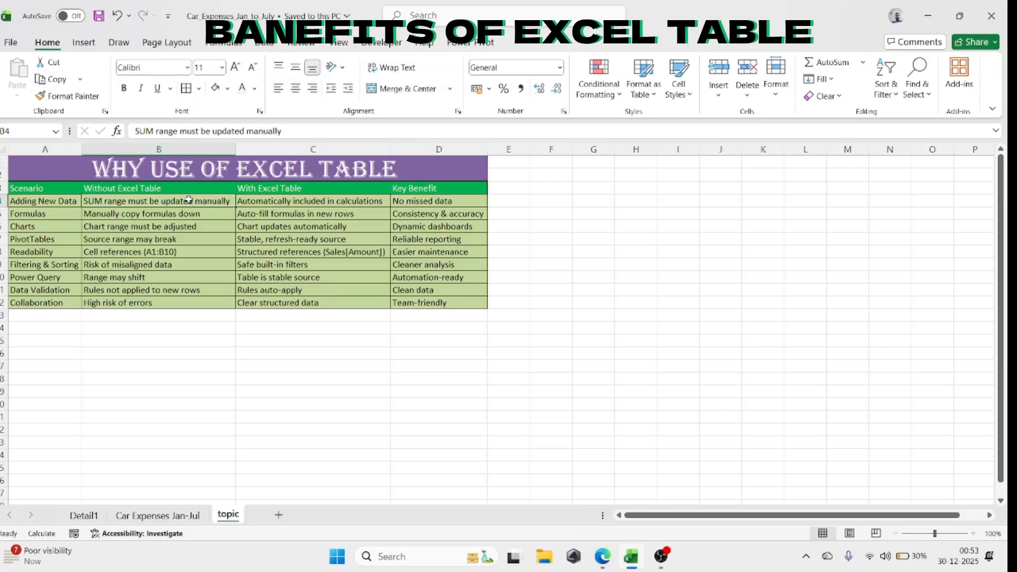
key("Right")
key("Down")
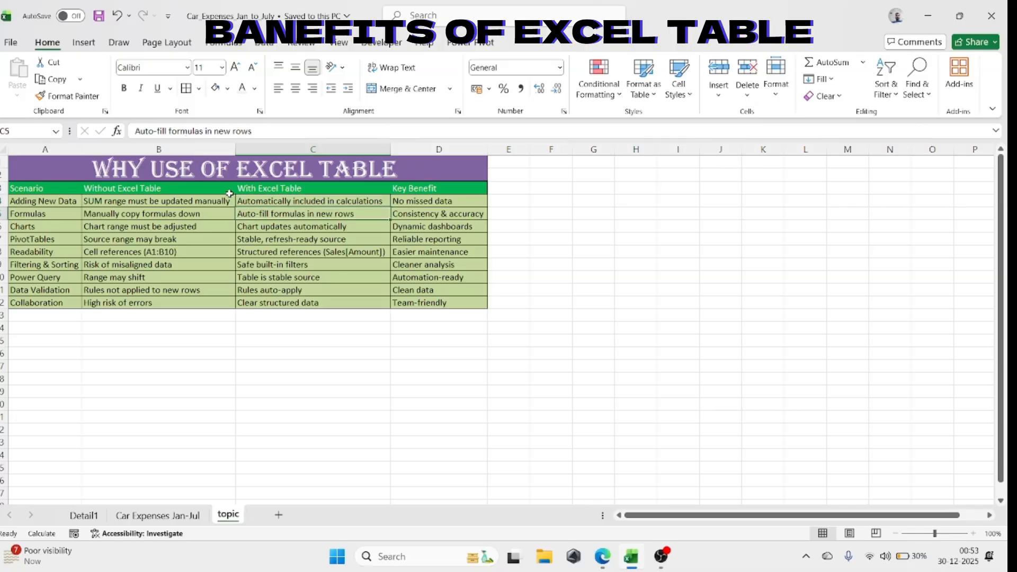
key("Down")
key("Up")
key("Down")
key("Left")
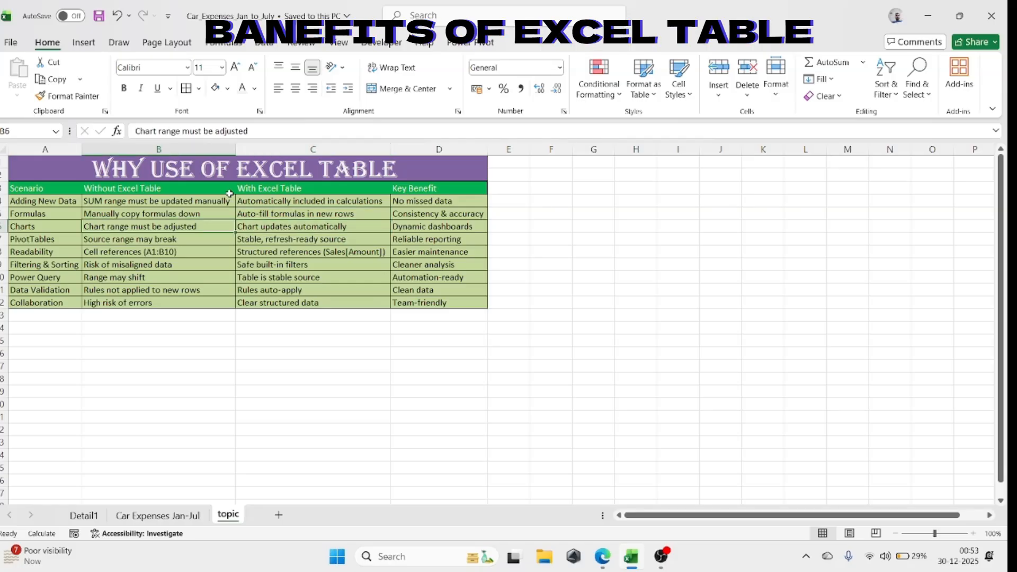
key("Right")
key("Down")
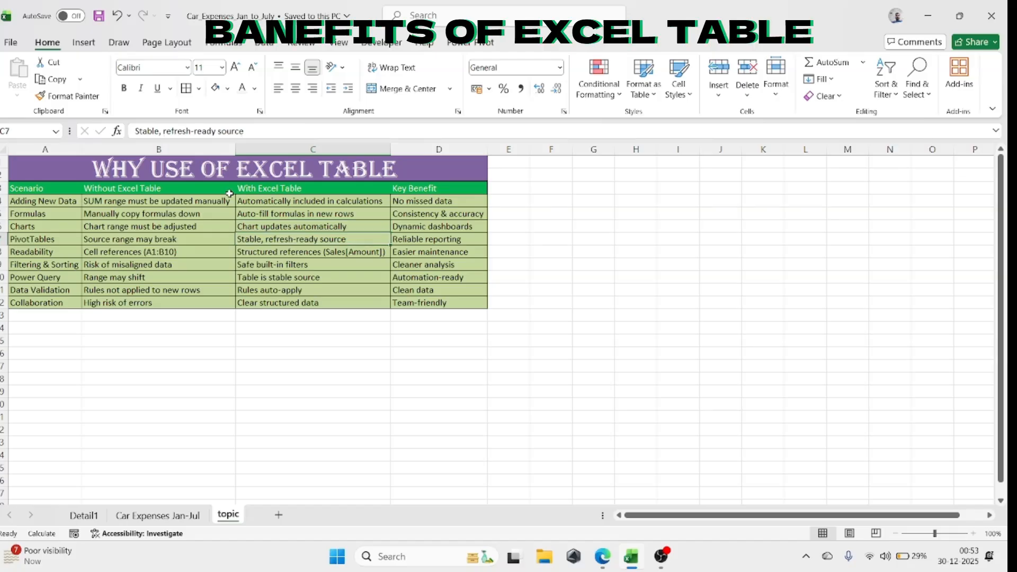
key("Left")
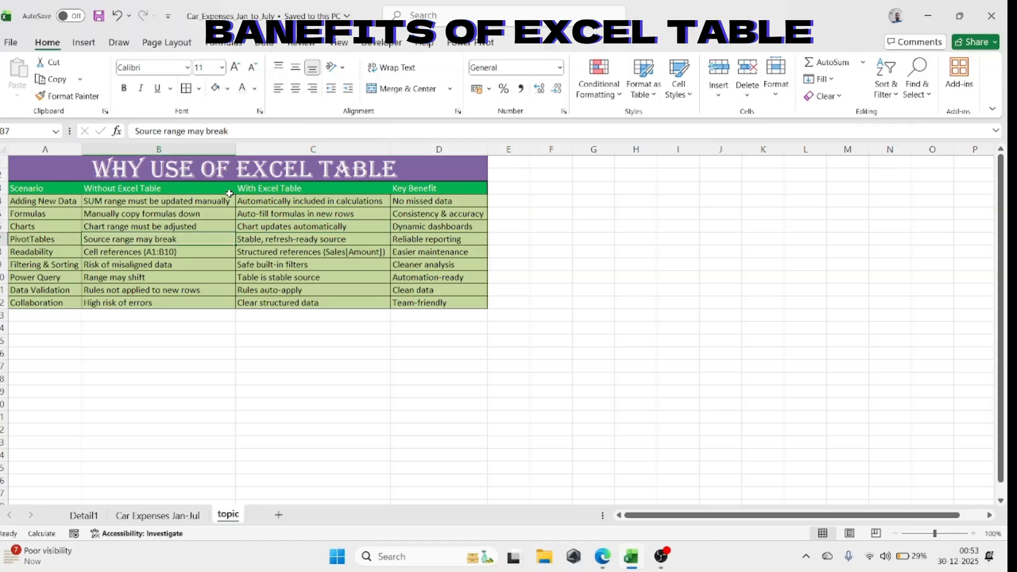
key("Right")
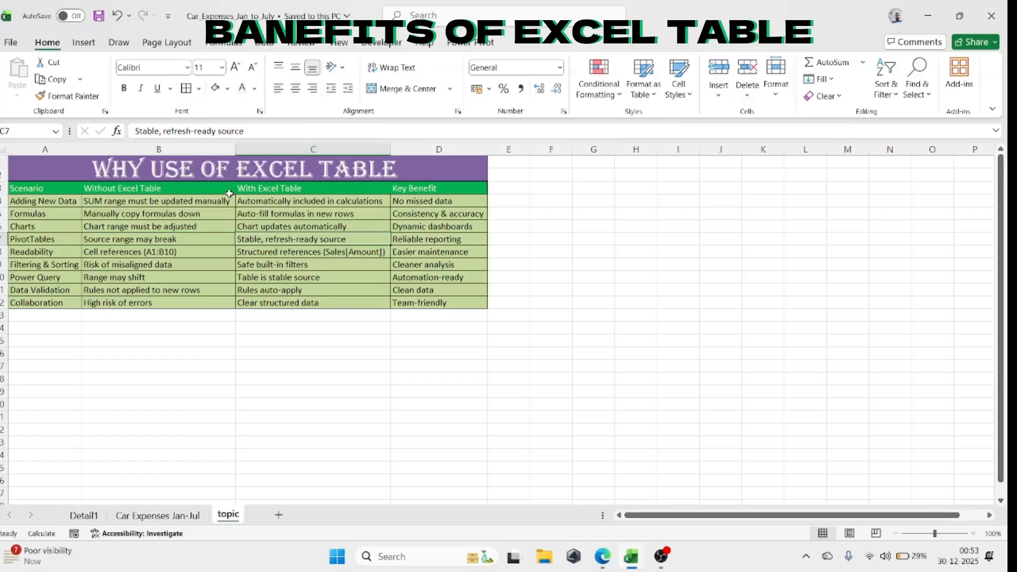
Step: Review the comparison rows from Readability and Filtering & Sorting through Power Query, Data Validation and Collaboration
key("Down")
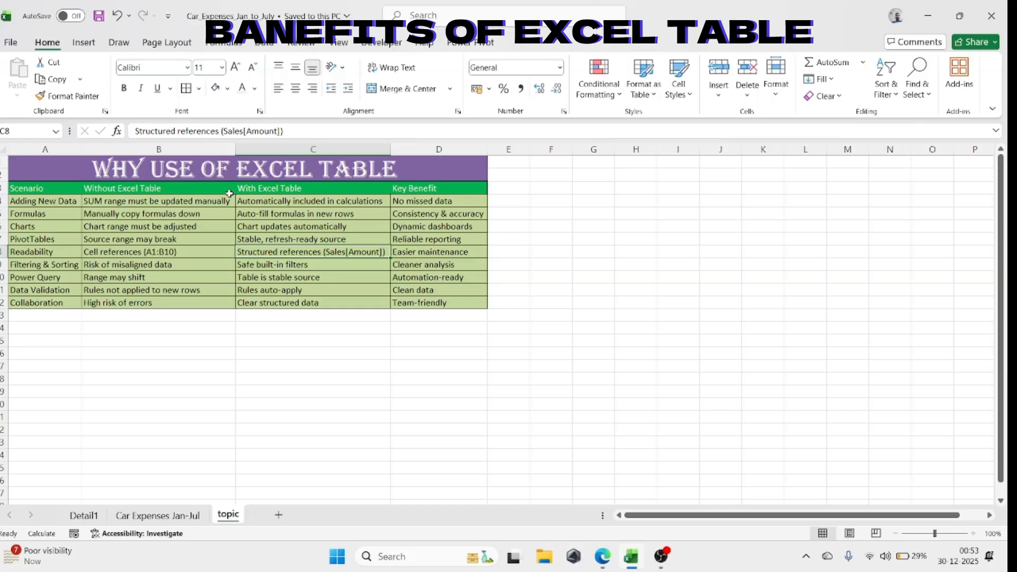
key("Left")
key("Down")
key("Right")
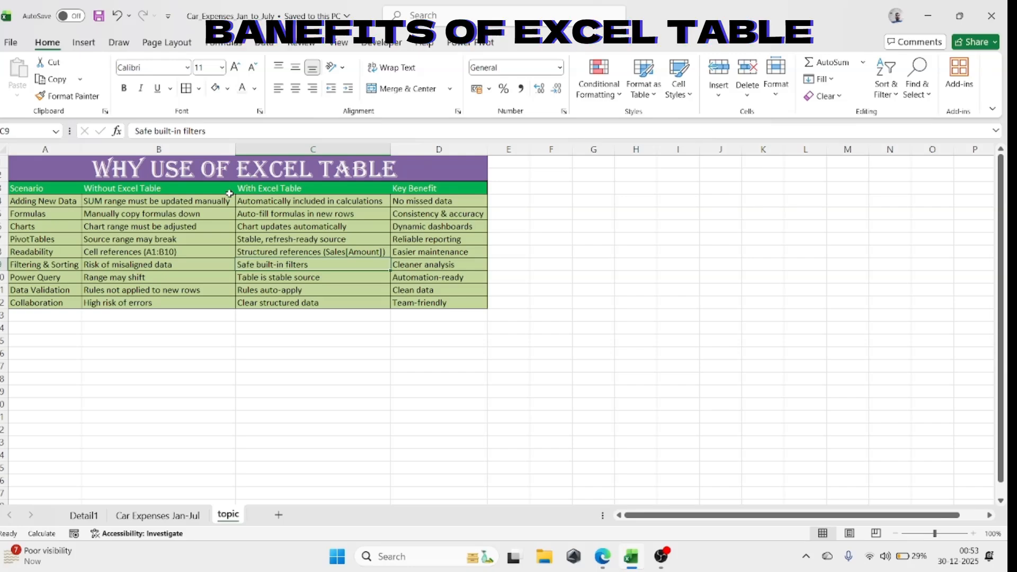
key("Down")
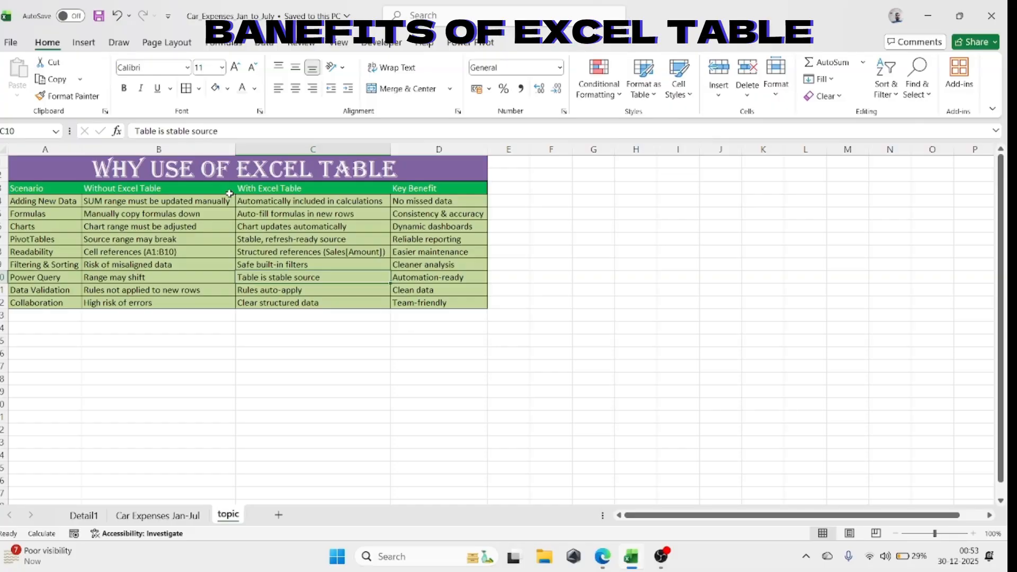
key("Down")
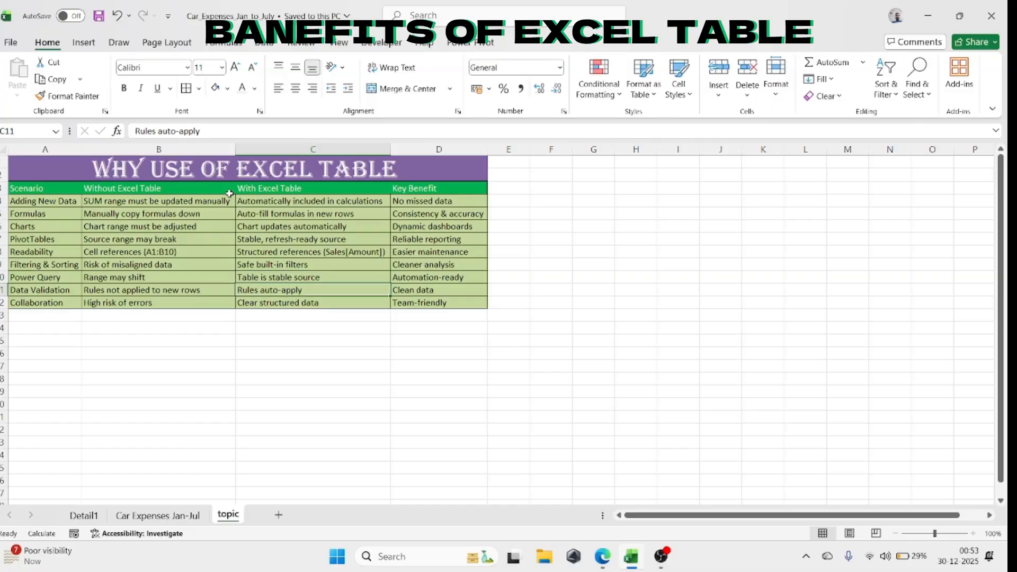
key("Down")
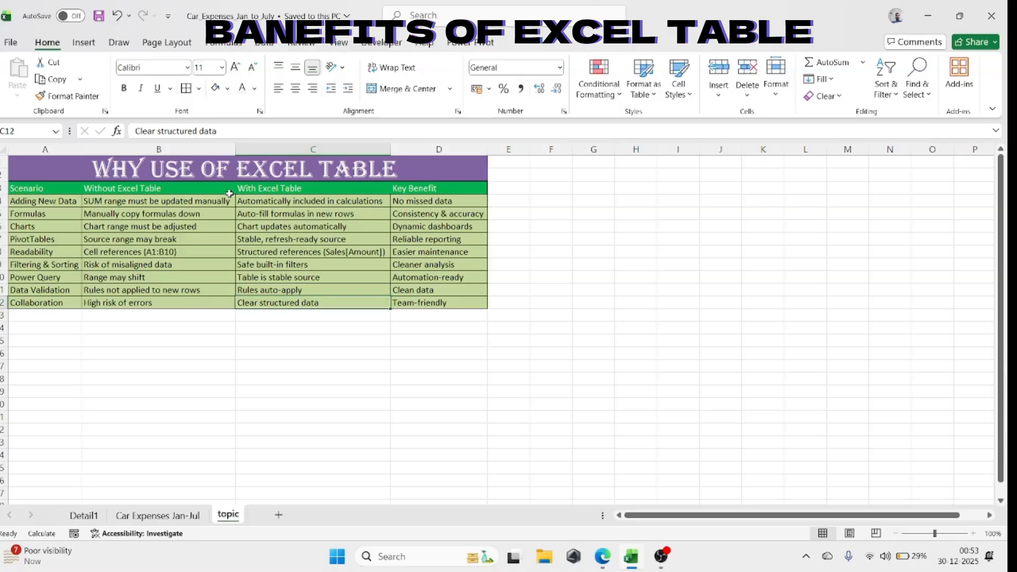
key("Left")
key("Left")
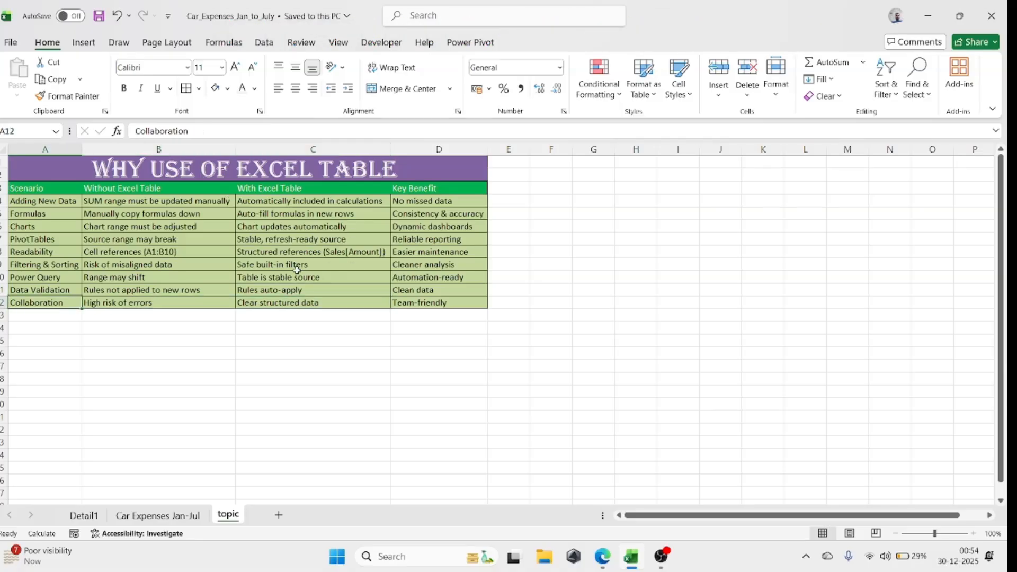
left_click(353, 292)
left_click(352, 304)
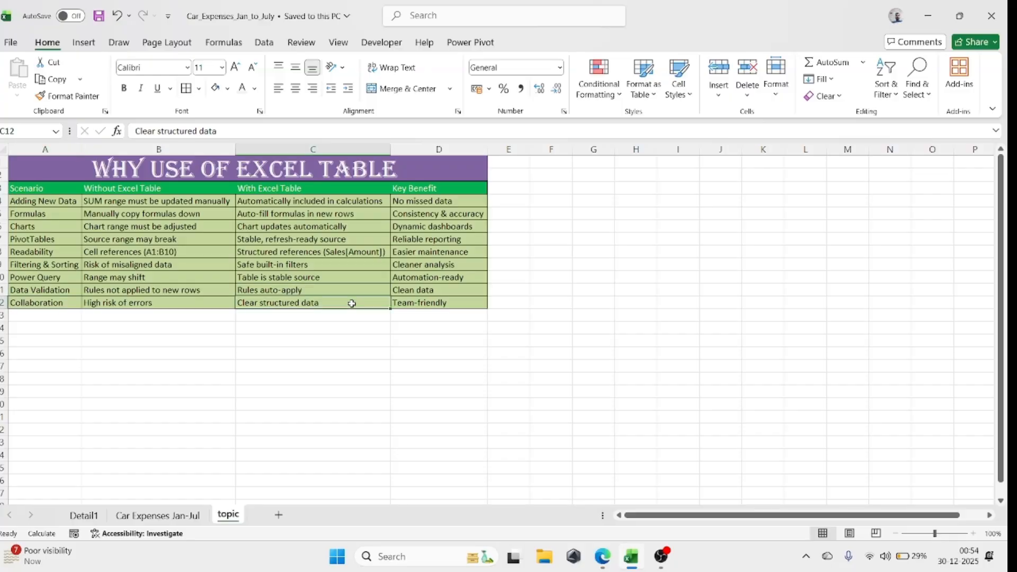